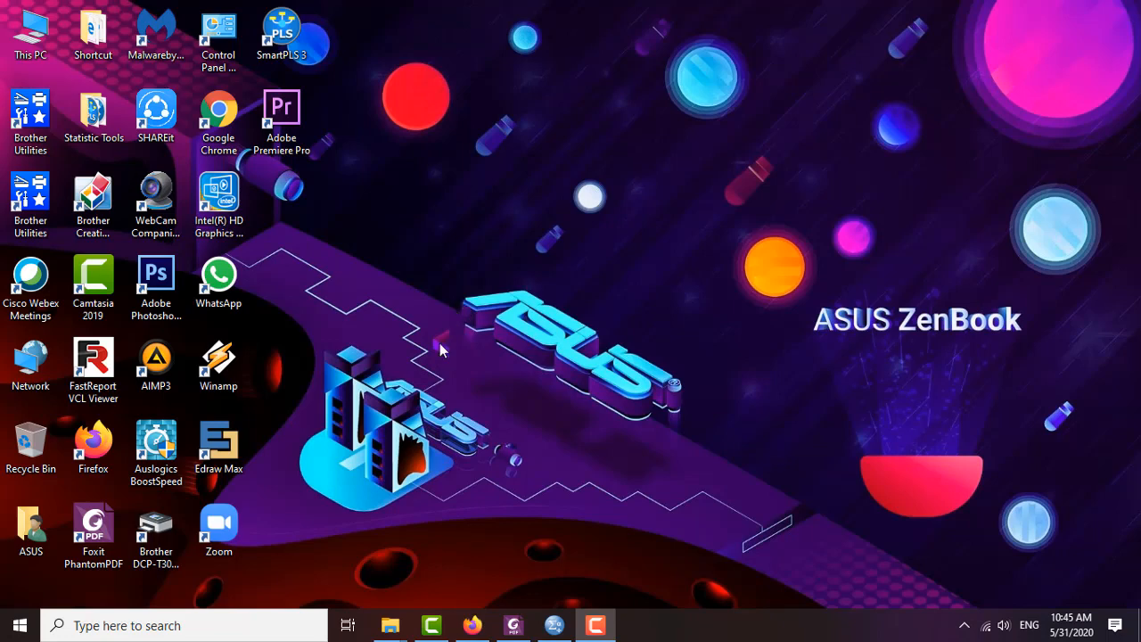
# Step: In File Explorer, open the TABULASI DATA workbook from the research subfolder of DISERTASI > Olah Data Disertasi on drive D
pyautogui.click(554, 625)
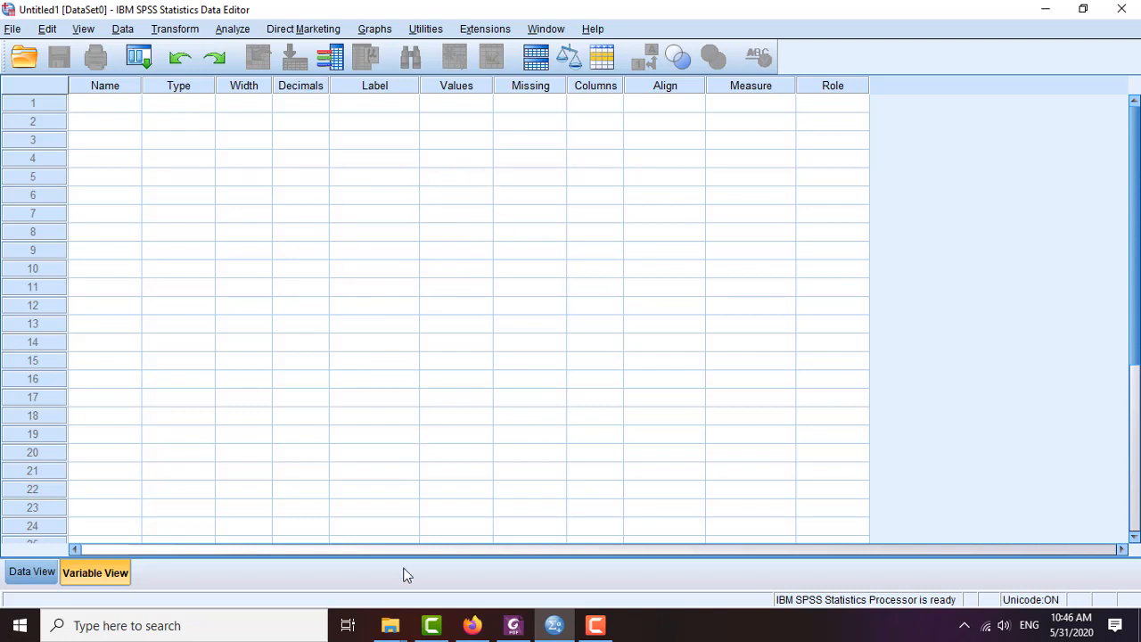
pyautogui.click(392, 628)
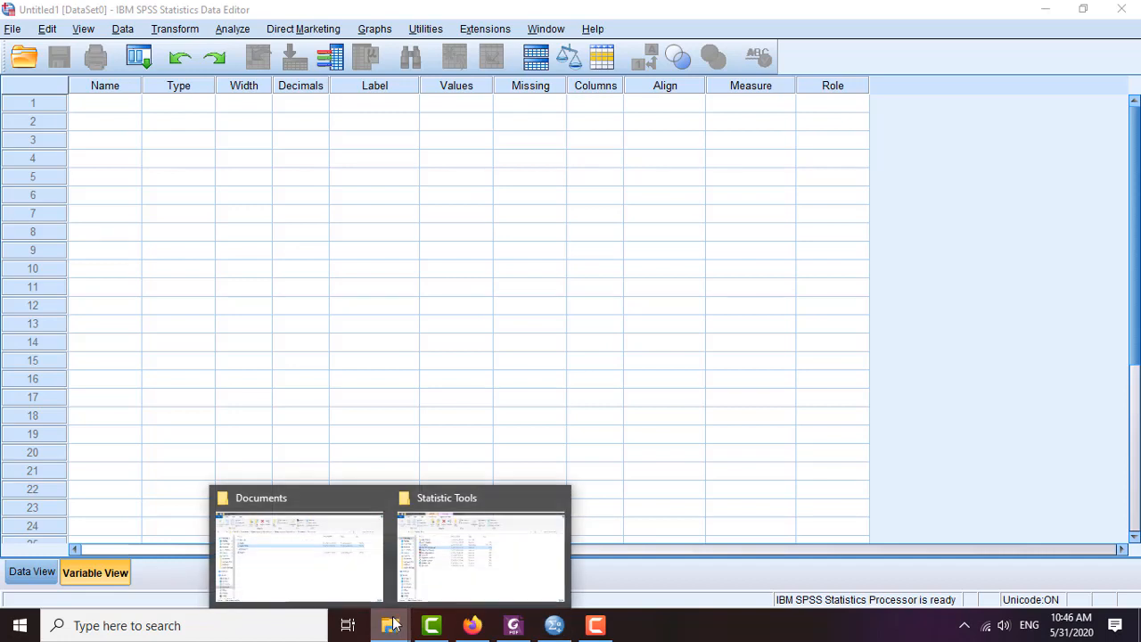
pyautogui.click(367, 572)
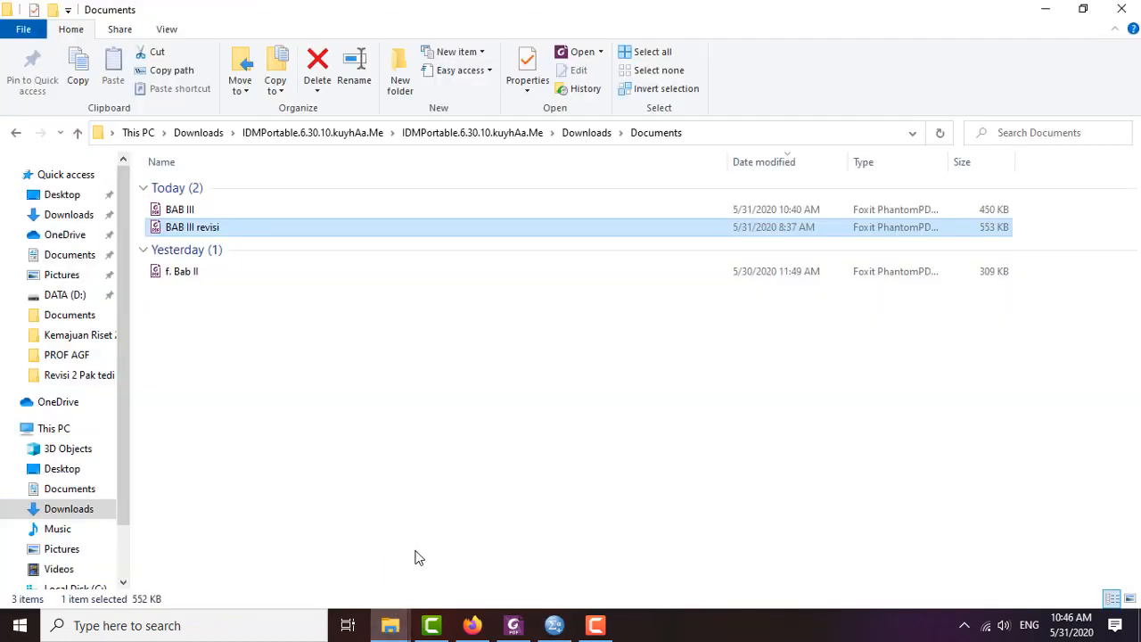
pyautogui.click(73, 299)
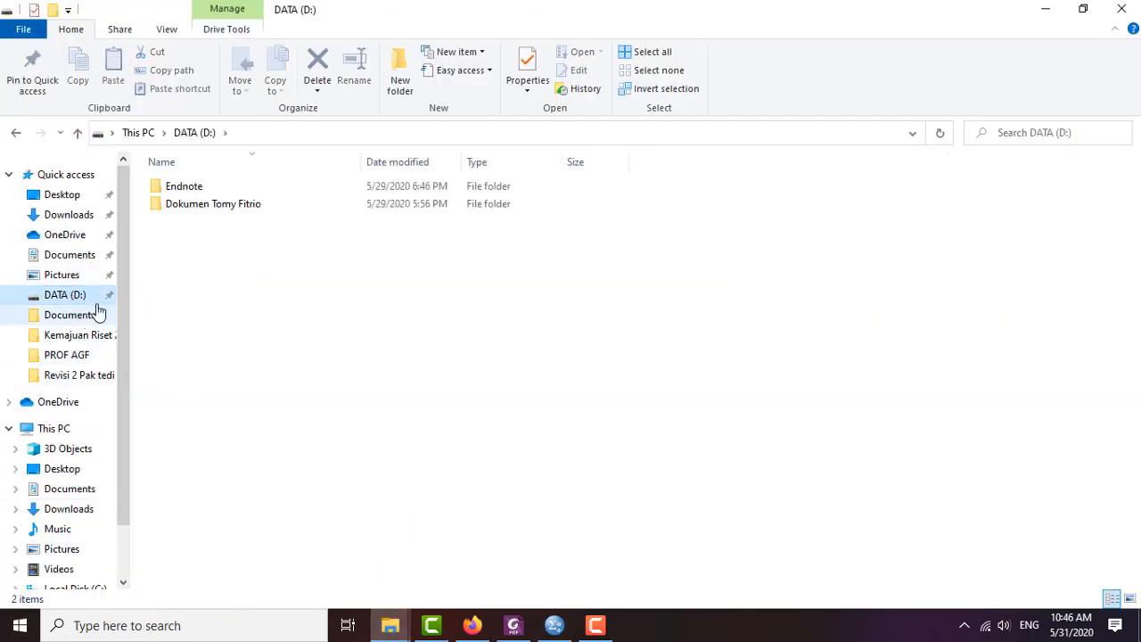
pyautogui.doubleClick(174, 206)
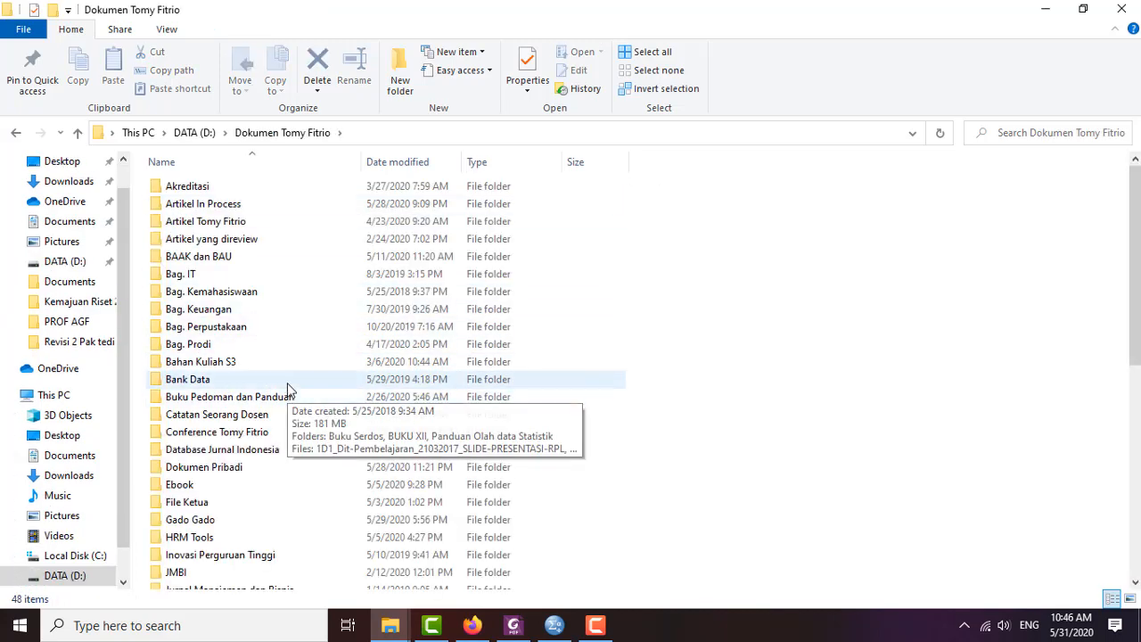
pyautogui.doubleClick(222, 362)
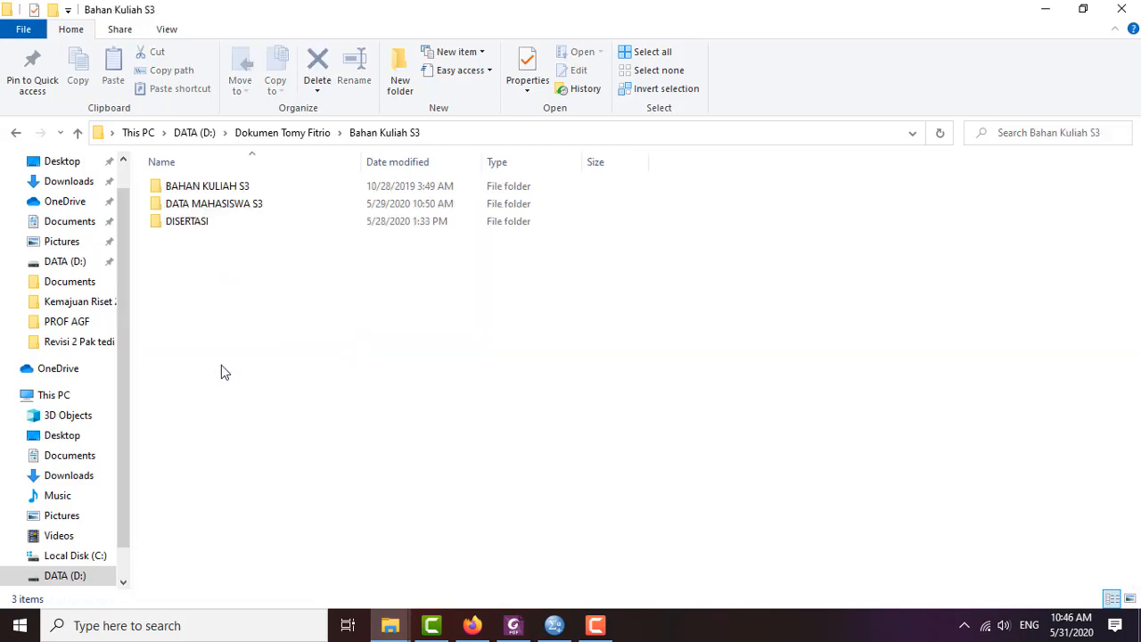
pyautogui.doubleClick(203, 225)
pyautogui.doubleClick(211, 276)
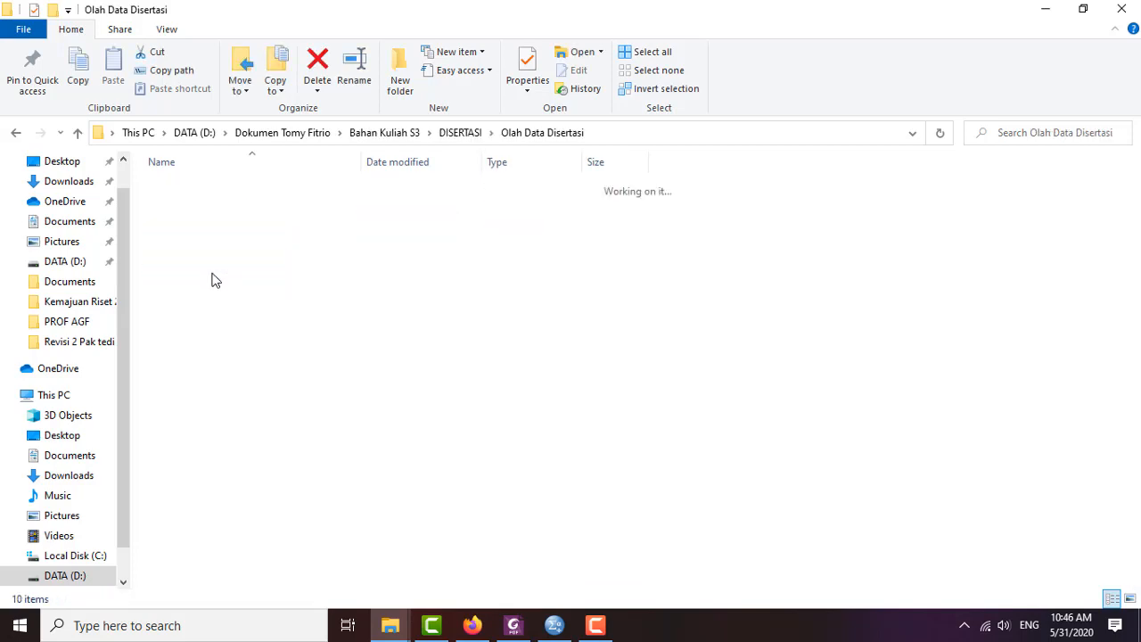
pyautogui.doubleClick(270, 328)
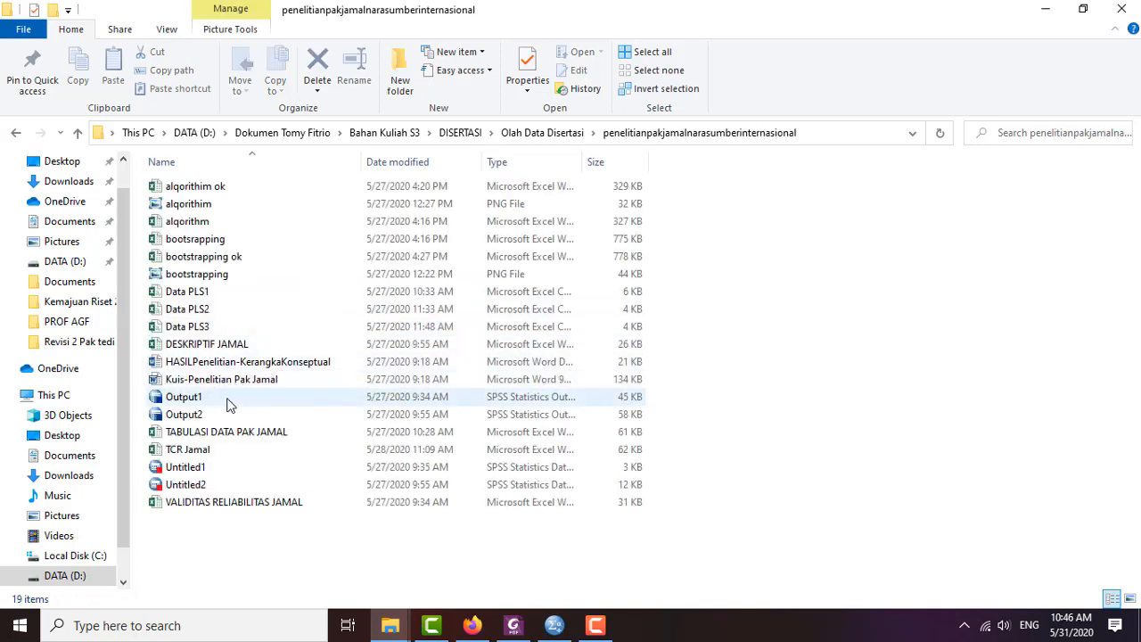
pyautogui.doubleClick(229, 433)
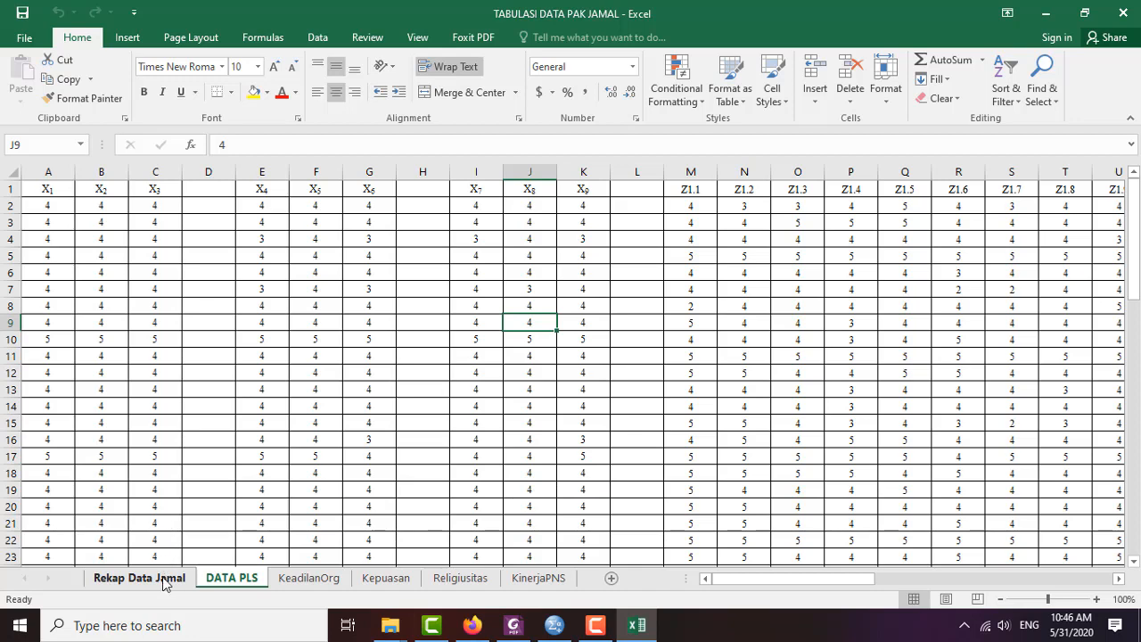
# Step: Review the respondent profile and questionnaire score columns on the workbook's Rekap Data sheet
pyautogui.click(163, 579)
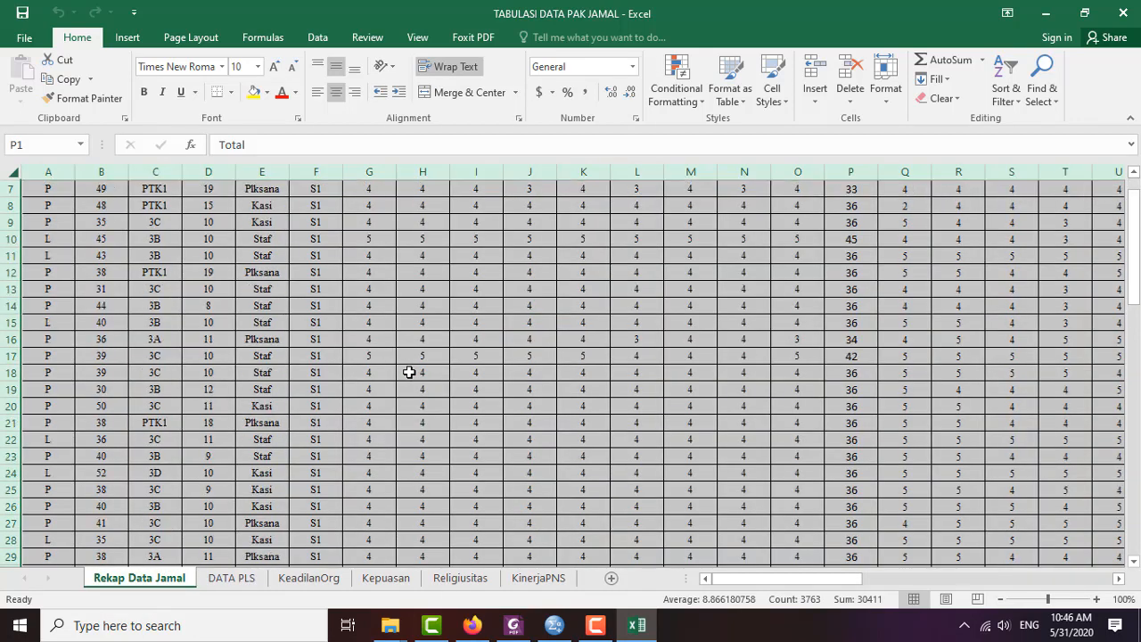
pyautogui.click(409, 372)
pyautogui.scroll(2, 383, 375)
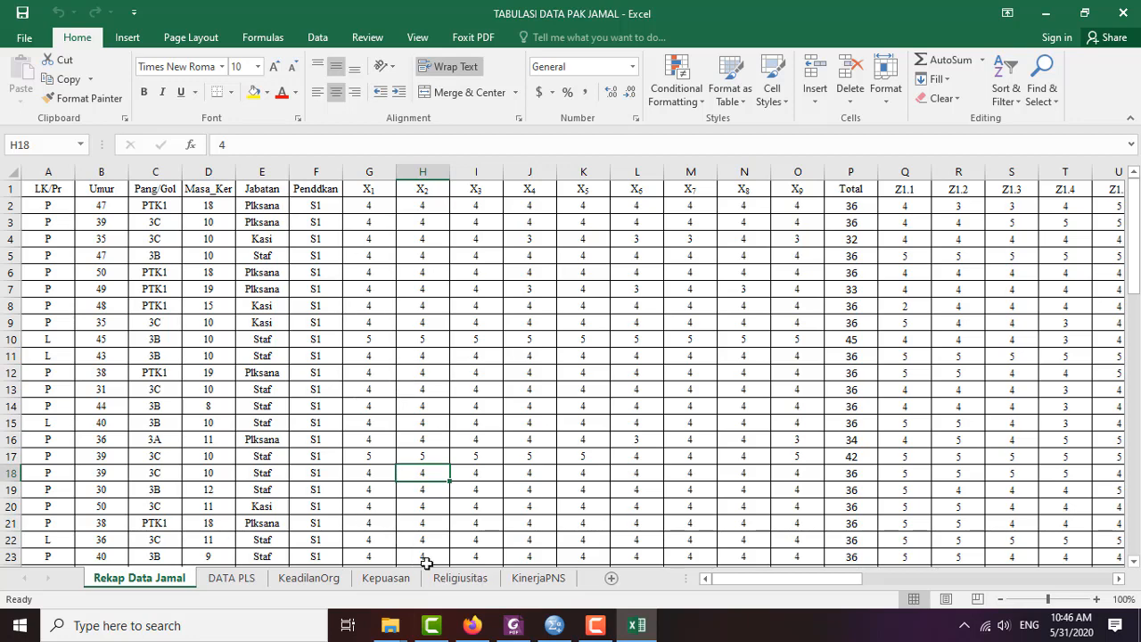
pyautogui.click(555, 625)
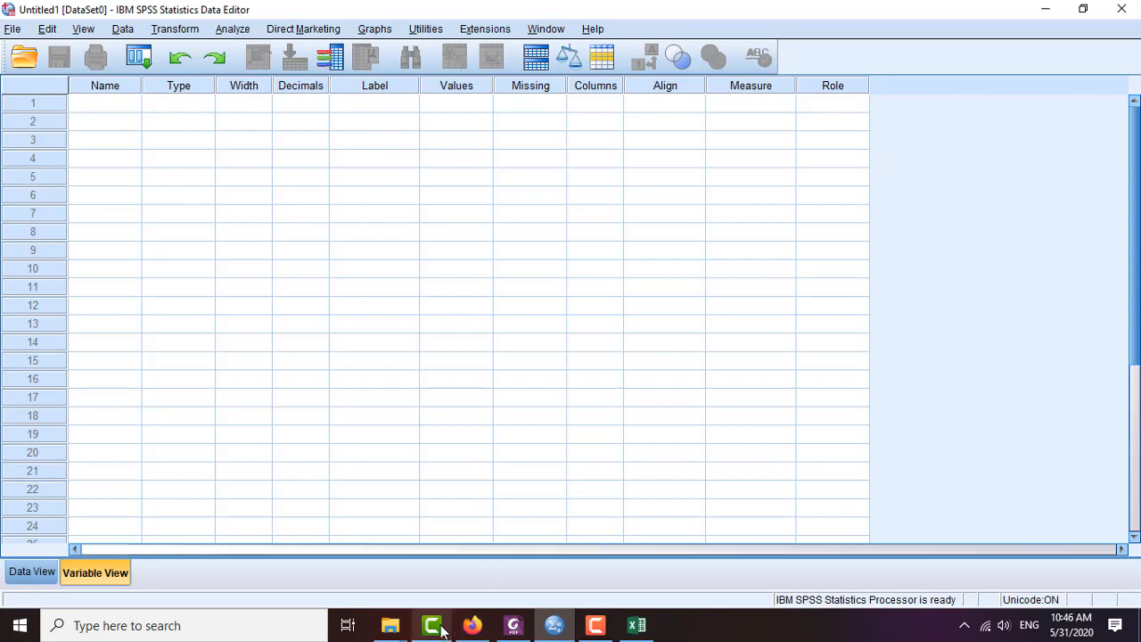
pyautogui.click(642, 632)
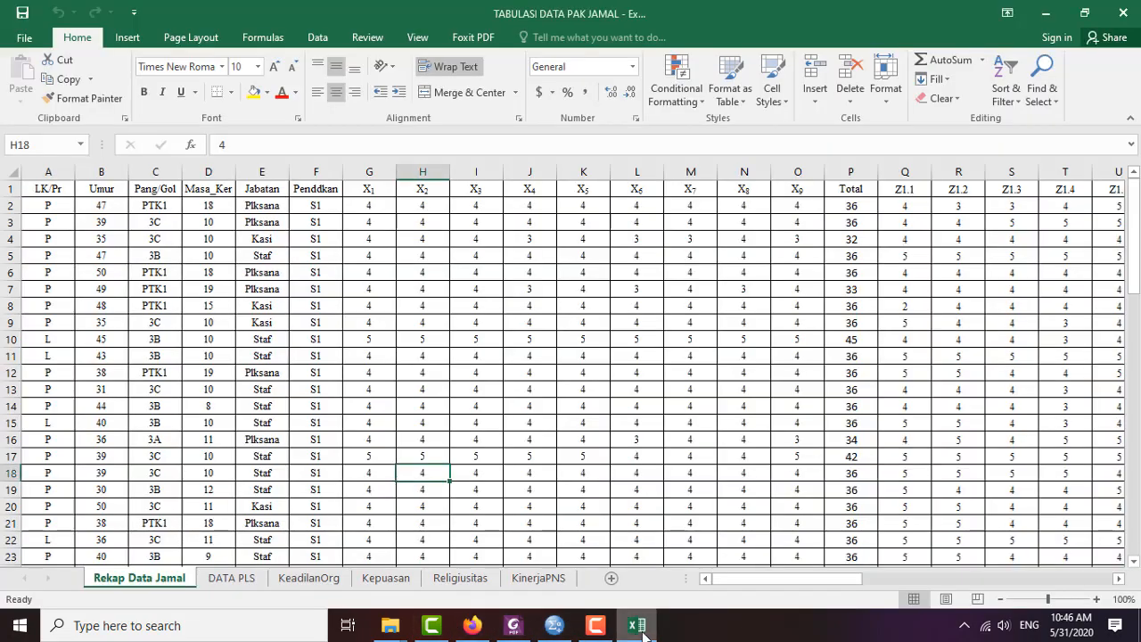
pyautogui.scroll(-2, 552, 449)
pyautogui.scroll(2, 550, 448)
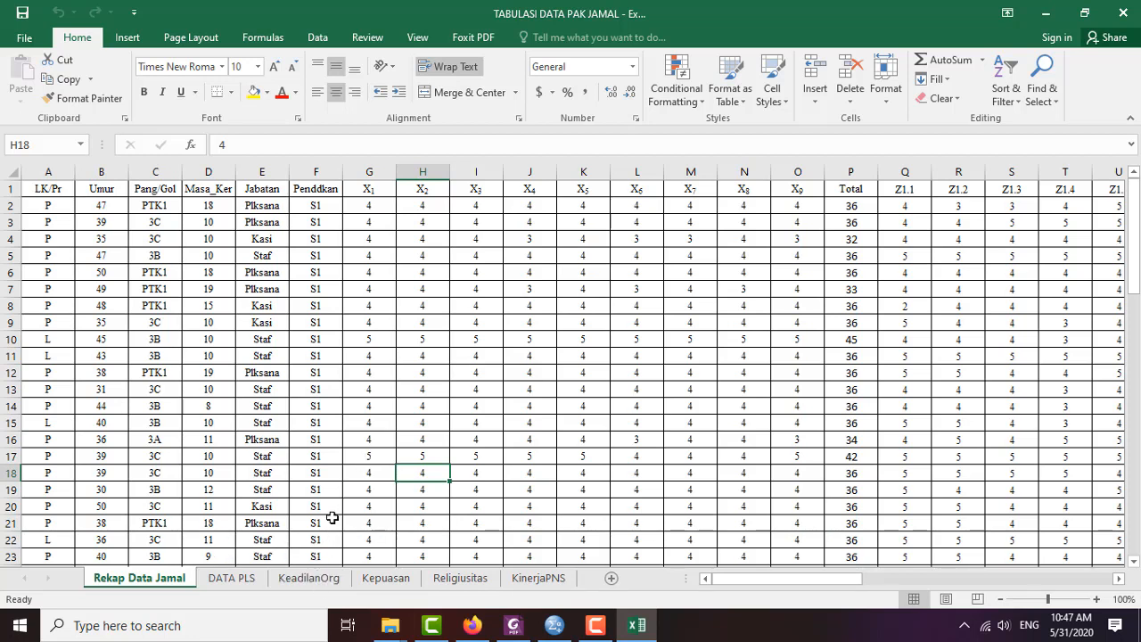
# Step: Copy the X1 to X9 scores and totals of the first 30 respondents, cells C4:L33, from the KeadilanOrg sheet
pyautogui.click(324, 580)
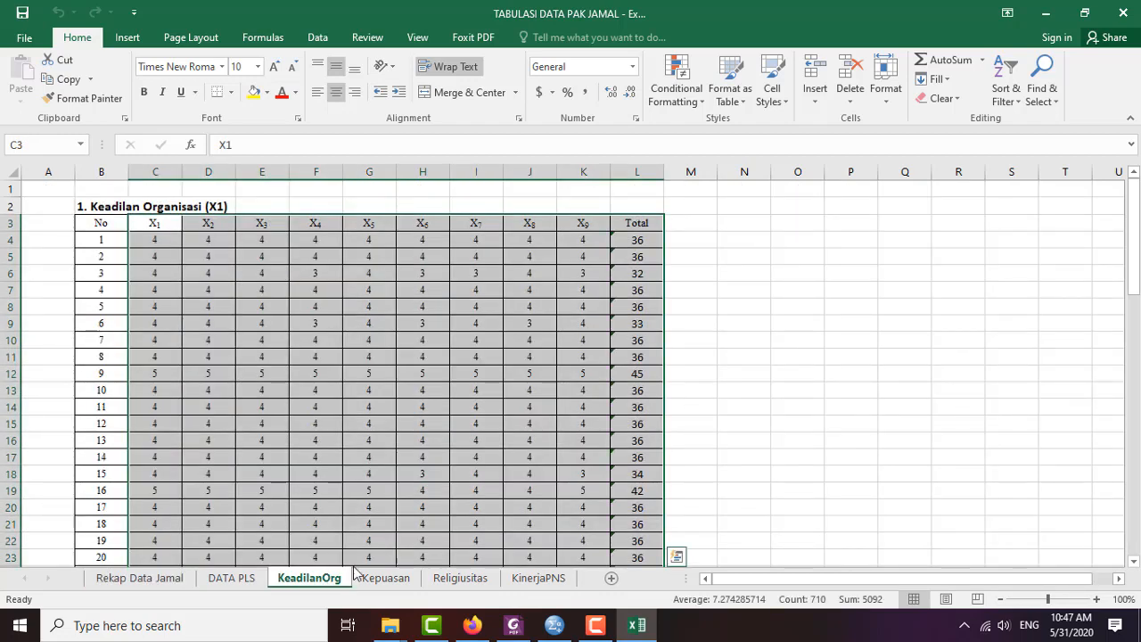
pyautogui.click(739, 406)
pyautogui.scroll(-2, 711, 401)
pyautogui.scroll(-7, 712, 401)
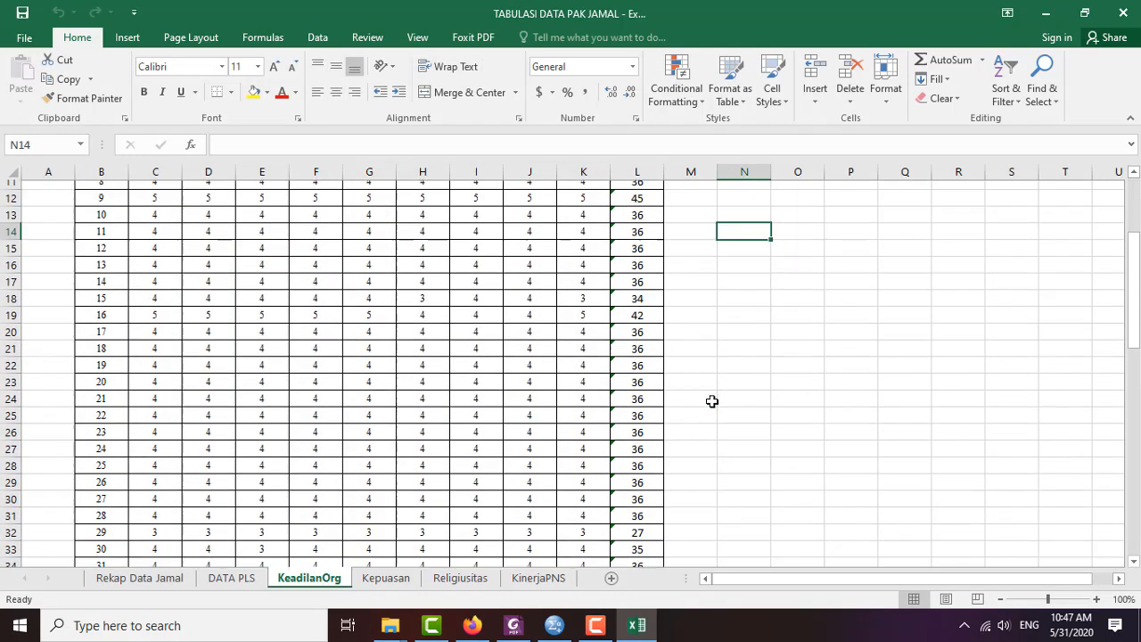
pyautogui.scroll(9, 711, 401)
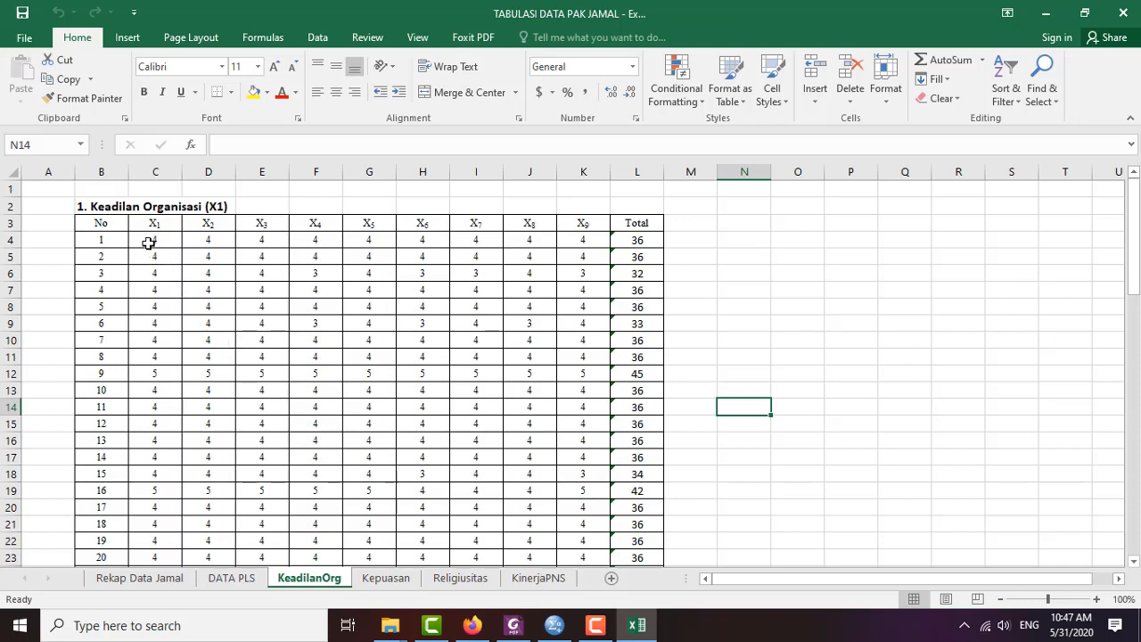
pyautogui.moveTo(149, 241); pyautogui.dragTo(615, 492)
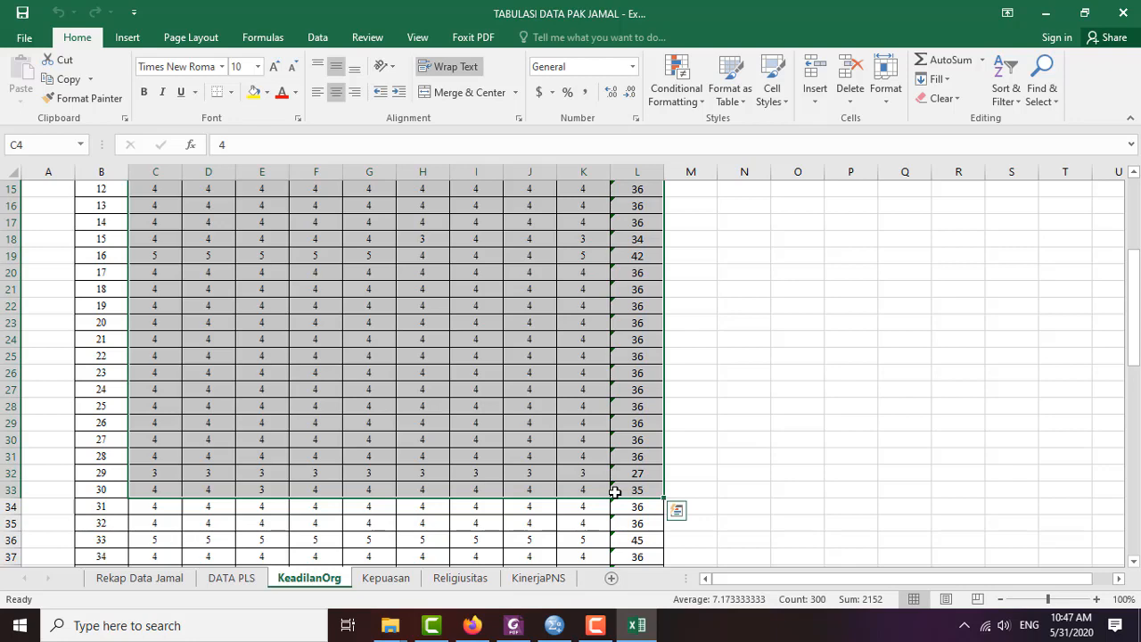
pyautogui.rightClick(373, 290)
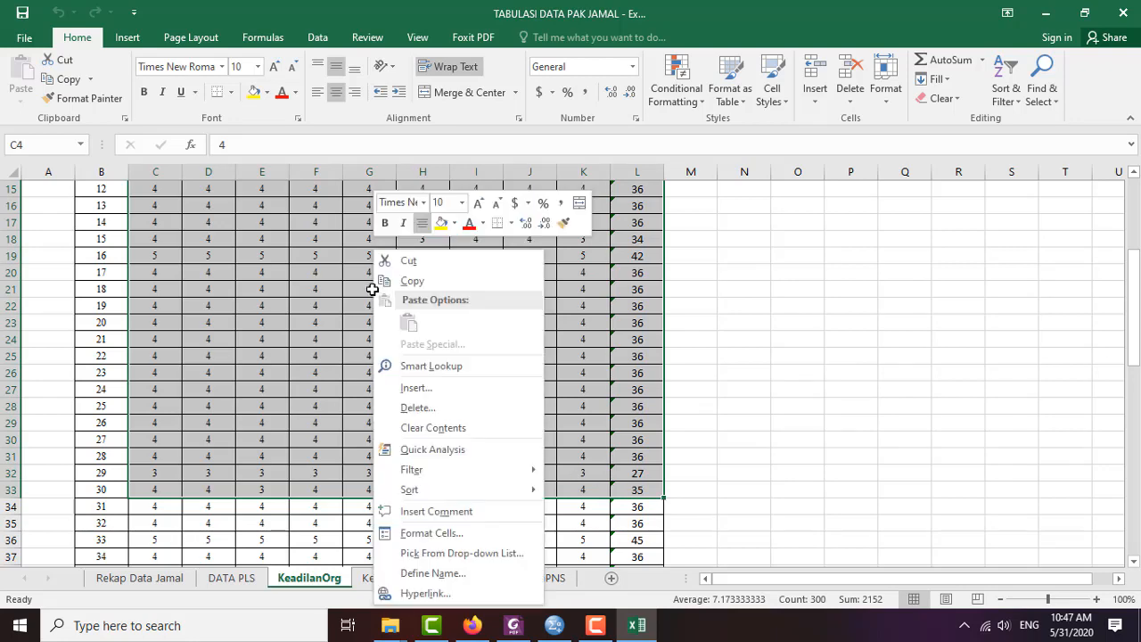
pyautogui.click(383, 280)
pyautogui.scroll(4, 399, 285)
pyautogui.scroll(1, 400, 285)
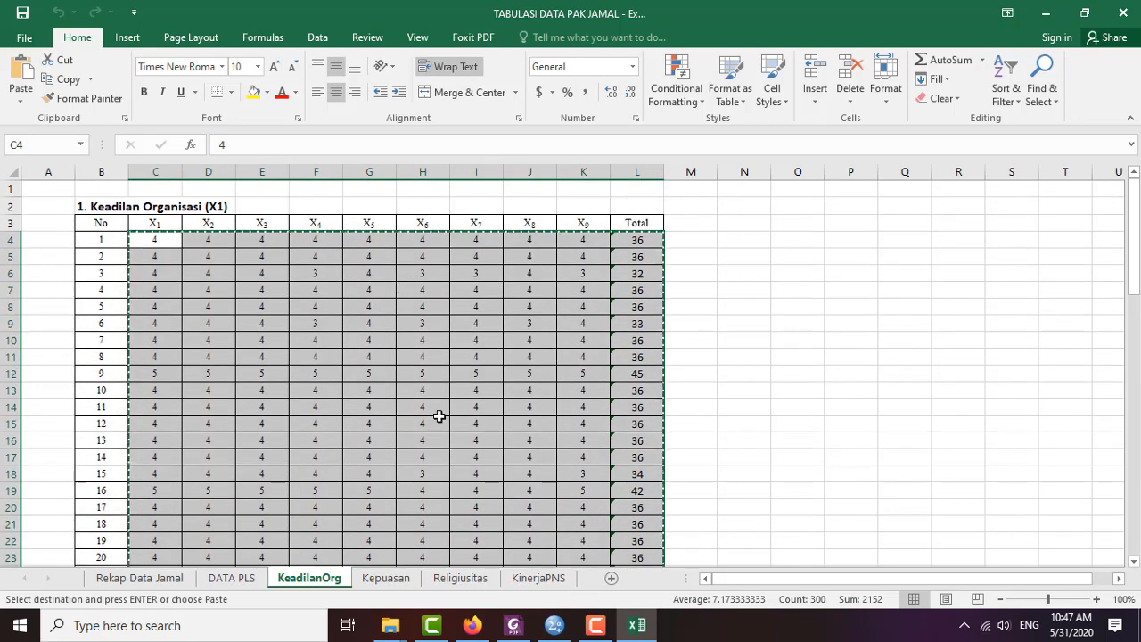
# Step: Switch to SPSS Statistics and paste the copied scores into the data grid, starting at row 1 of the first column
pyautogui.click(555, 627)
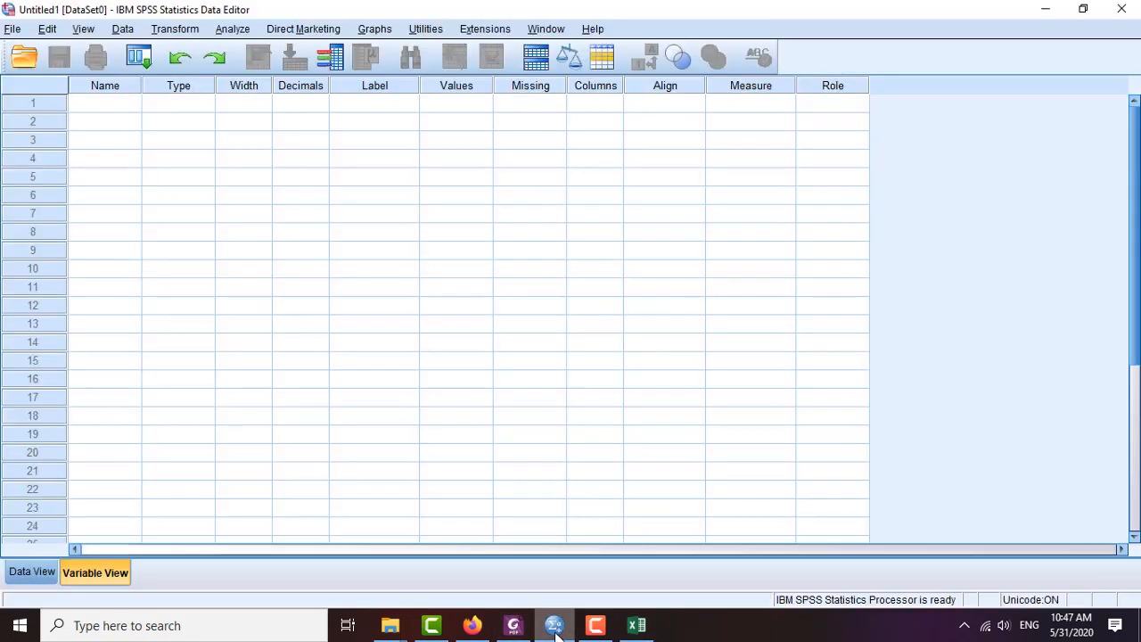
pyautogui.click(33, 578)
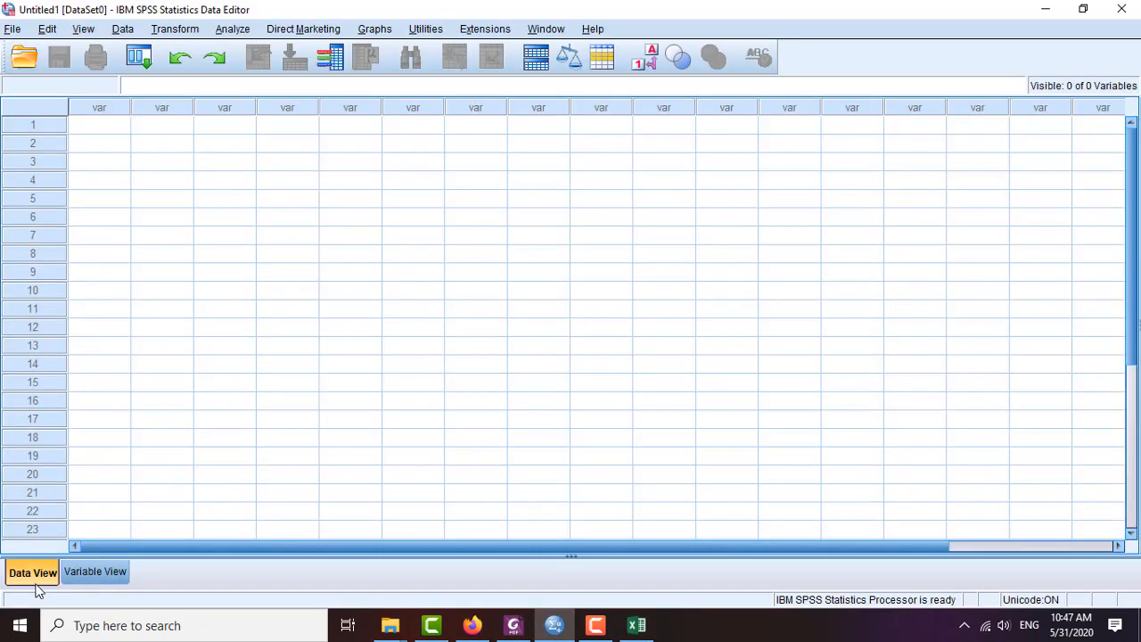
pyautogui.rightClick(82, 130)
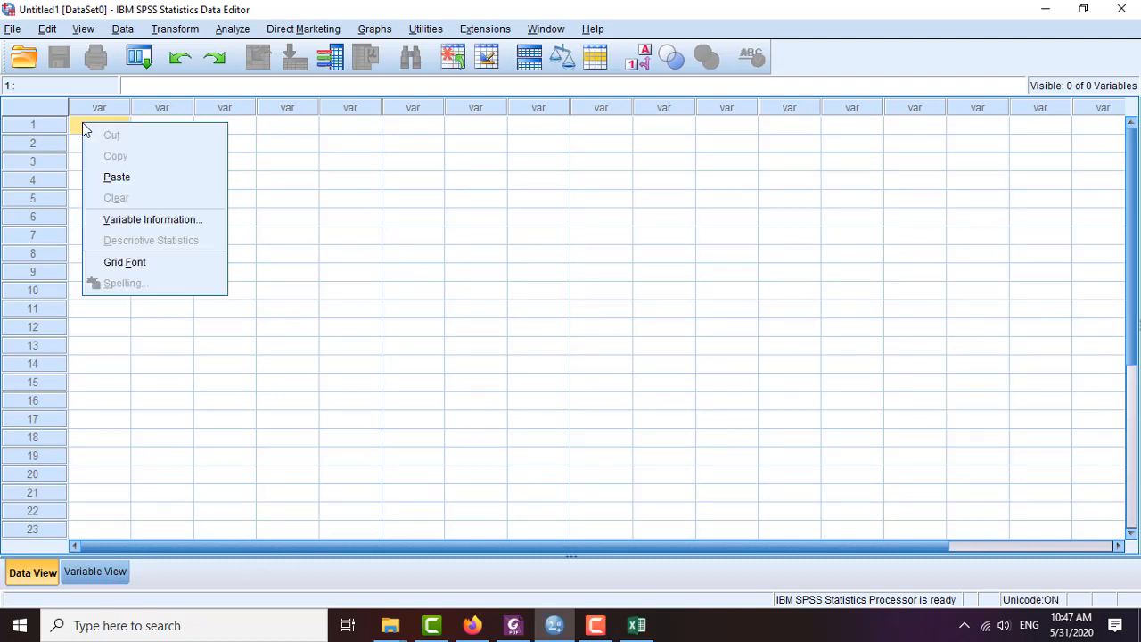
pyautogui.click(107, 176)
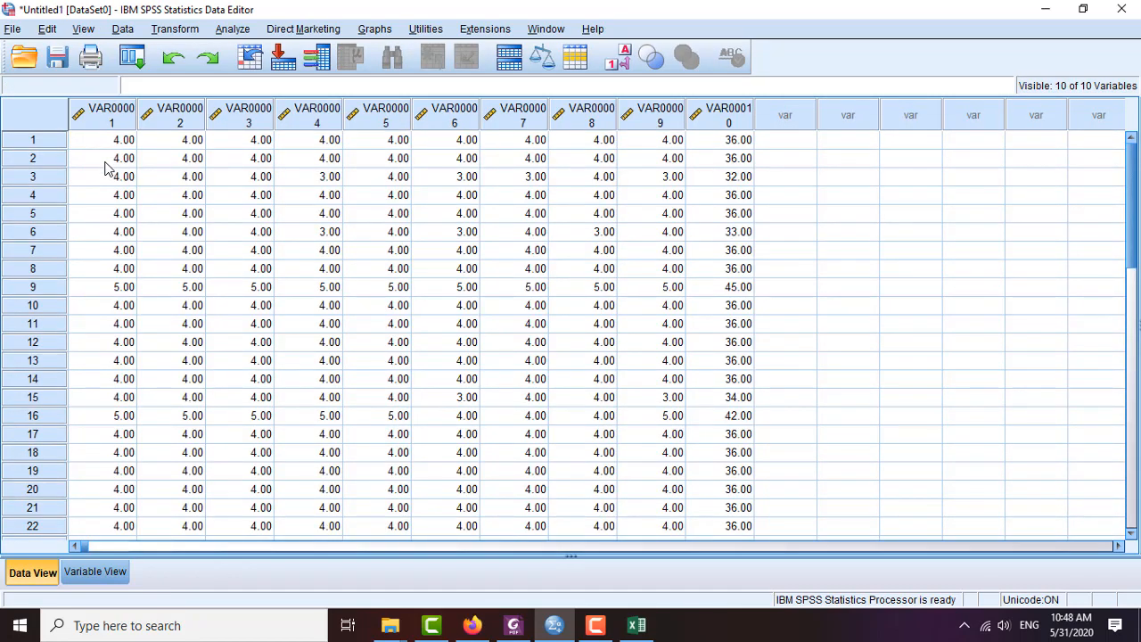
# Step: Compare the SPSS variable names with the column headers X1 to X9 and Total on the KeadilanOrg sheet in Excel
pyautogui.click(637, 624)
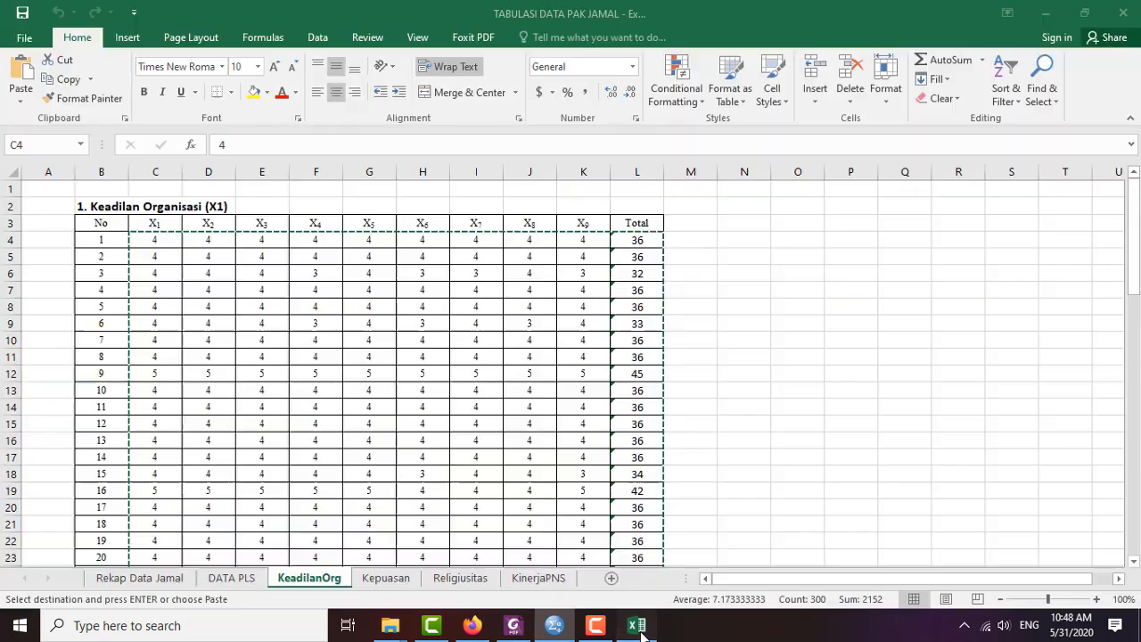
pyautogui.click(555, 624)
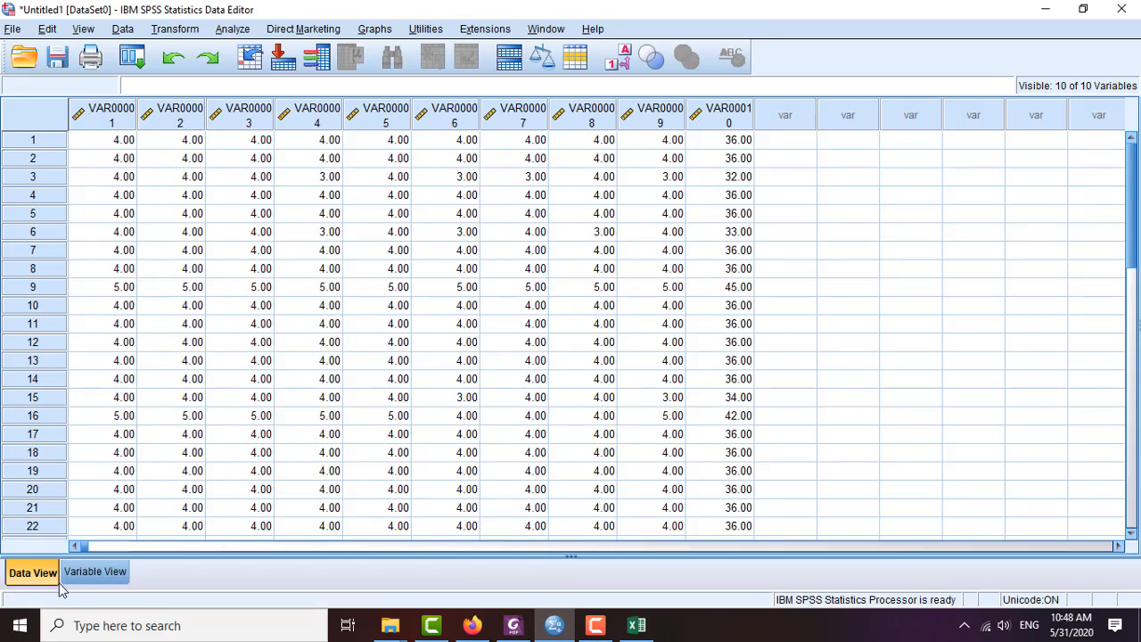
pyautogui.click(92, 572)
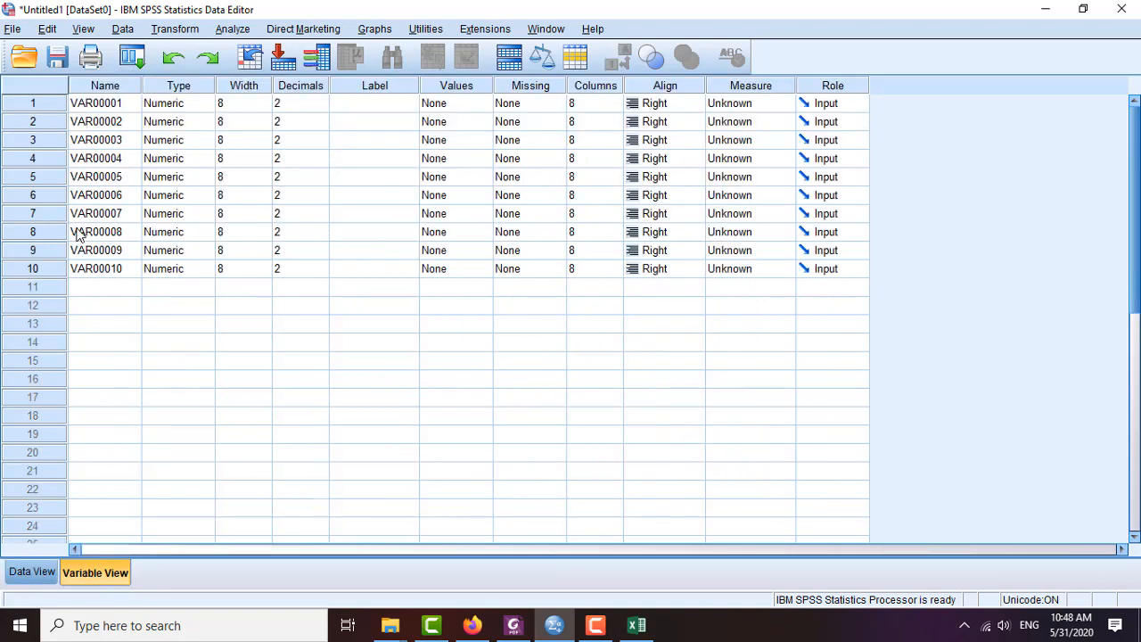
pyautogui.click(101, 107)
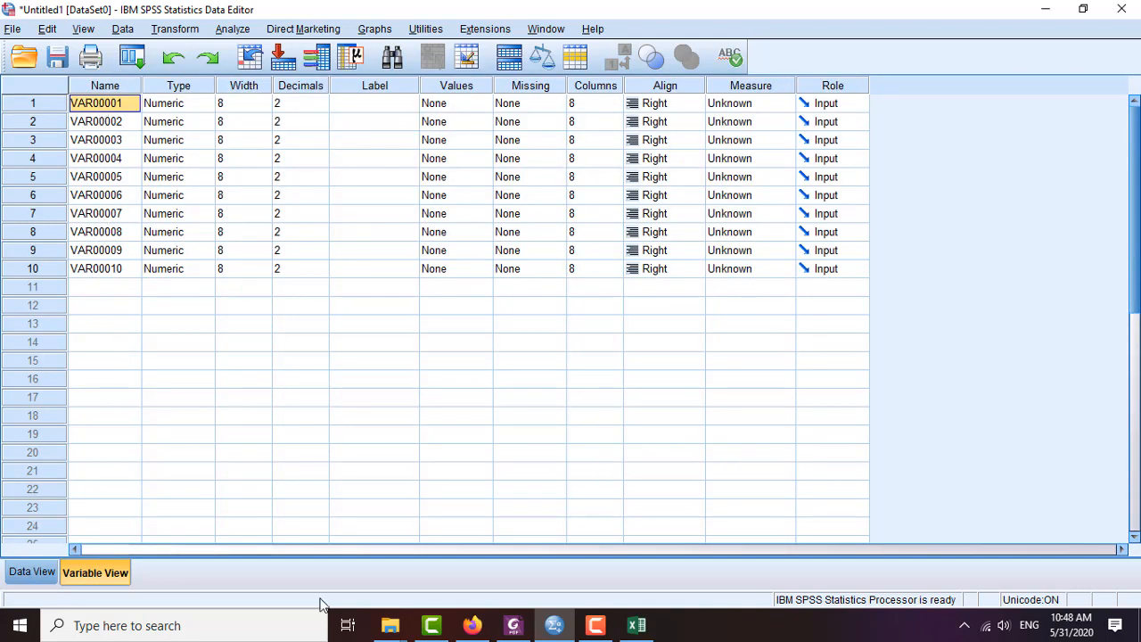
pyautogui.click(637, 625)
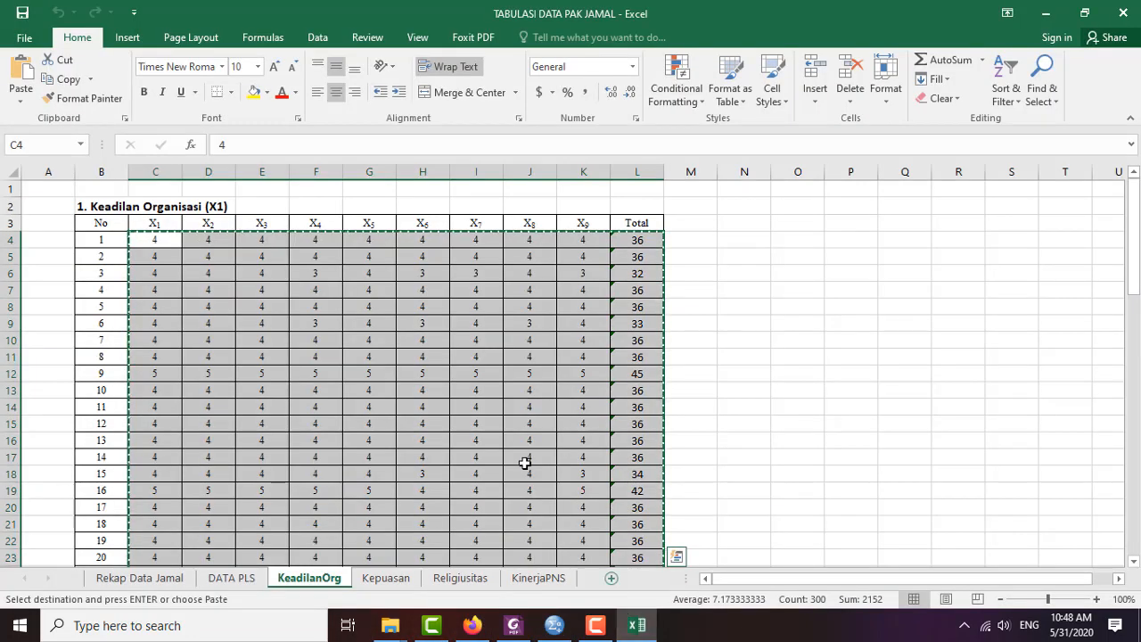
pyautogui.click(153, 223)
pyautogui.click(204, 221)
pyautogui.click(260, 221)
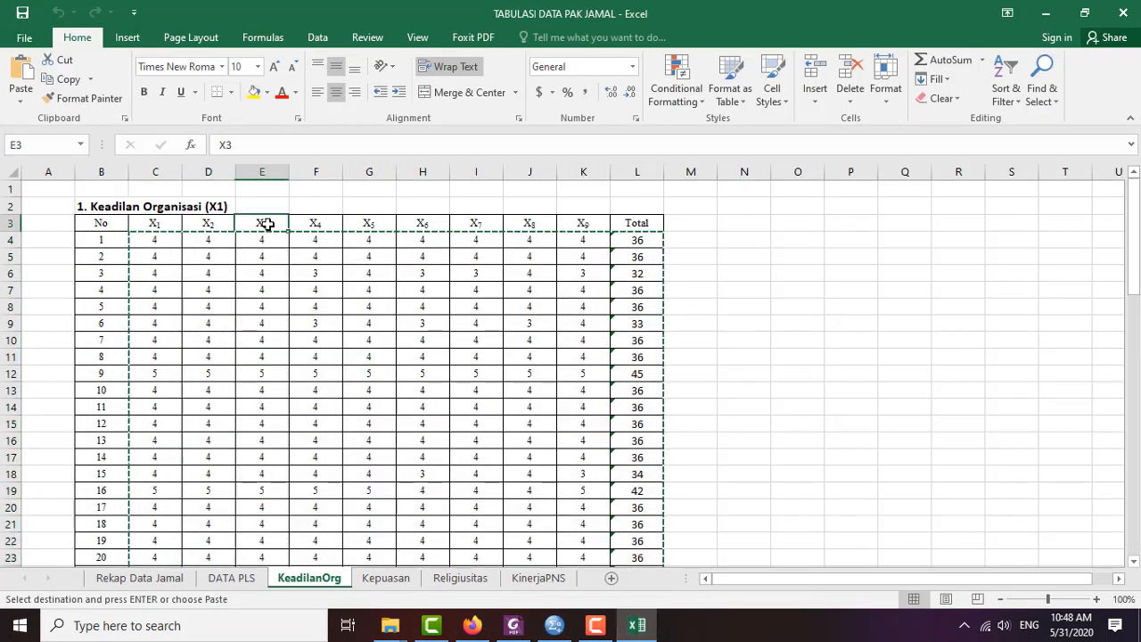
pyautogui.click(303, 225)
pyautogui.click(363, 223)
pyautogui.click(415, 229)
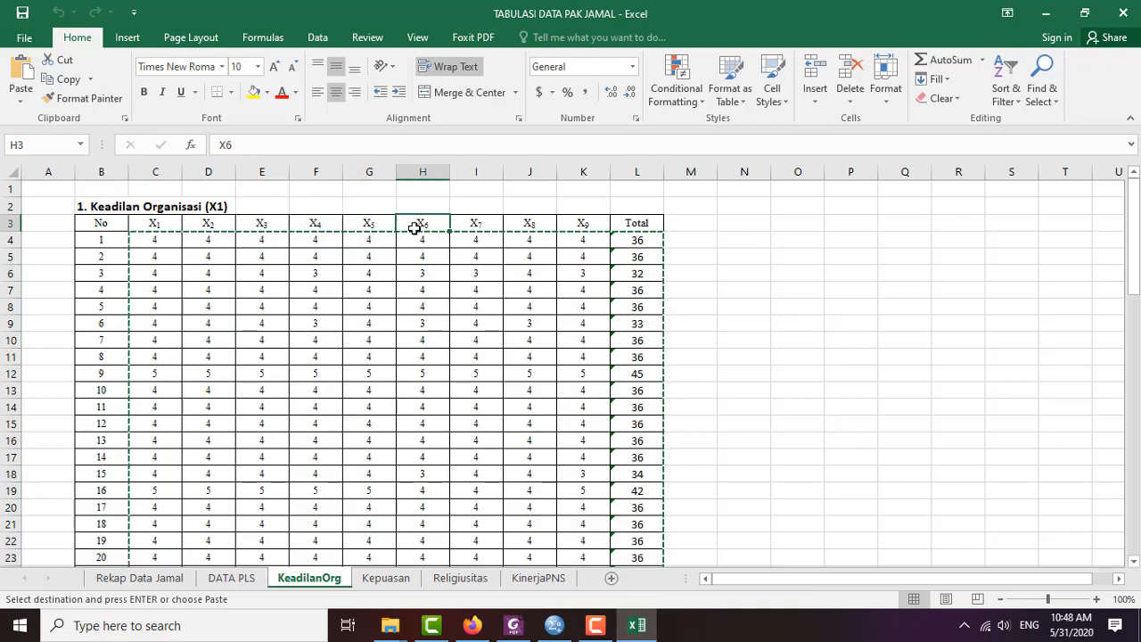
pyautogui.click(624, 223)
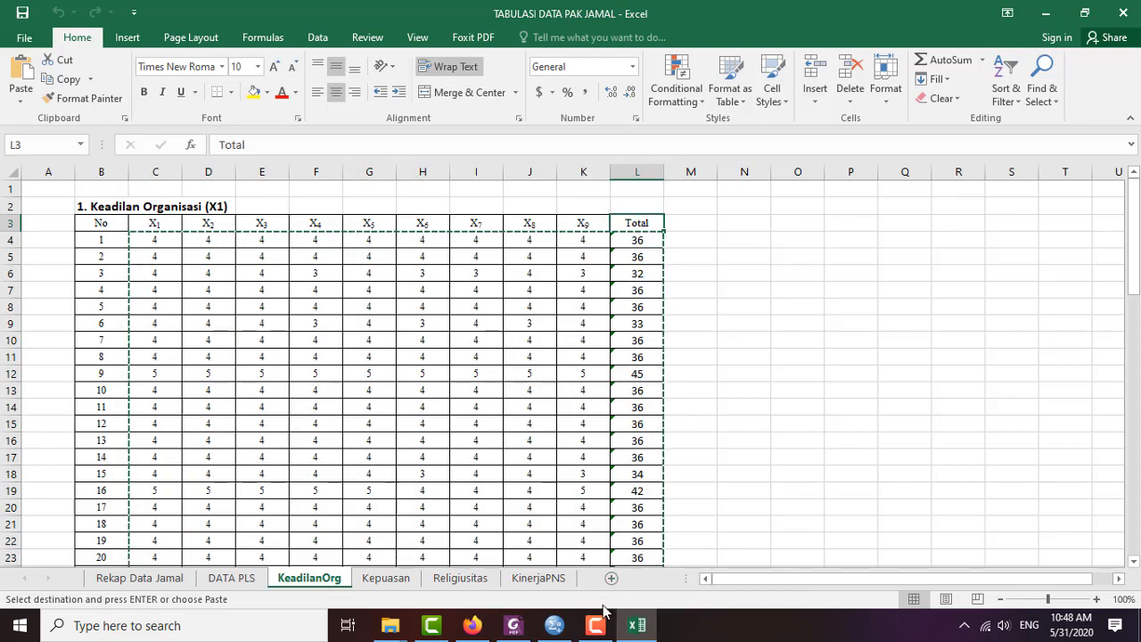
# Step: Switch to SPSS Statistics and rename the first two variables x1 and x2
pyautogui.click(554, 627)
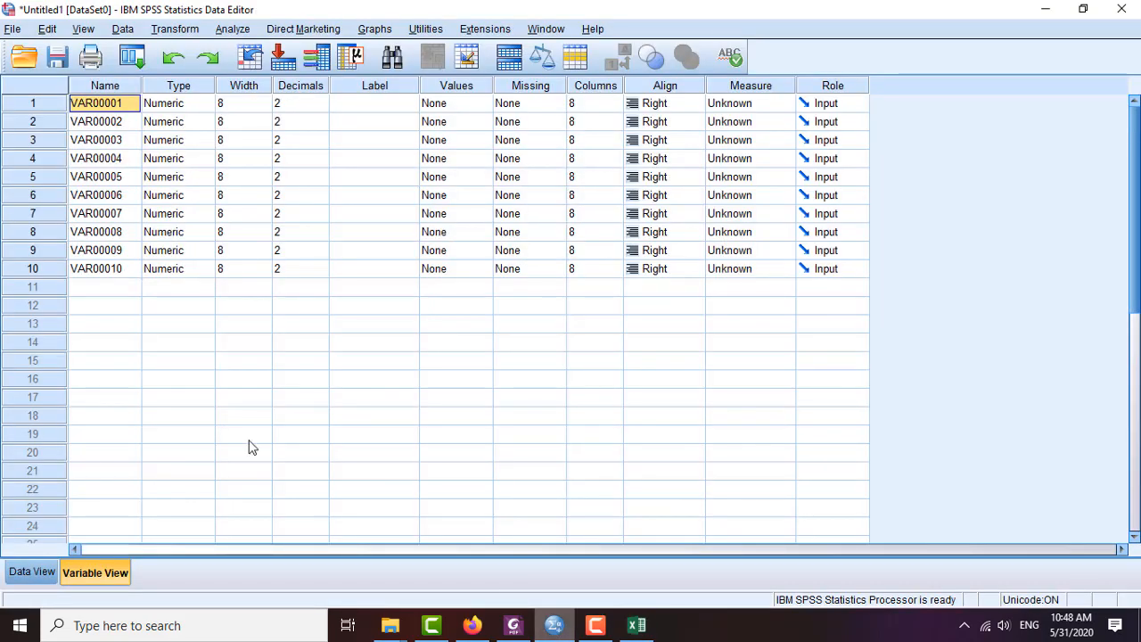
pyautogui.click(176, 440)
pyautogui.click(76, 108)
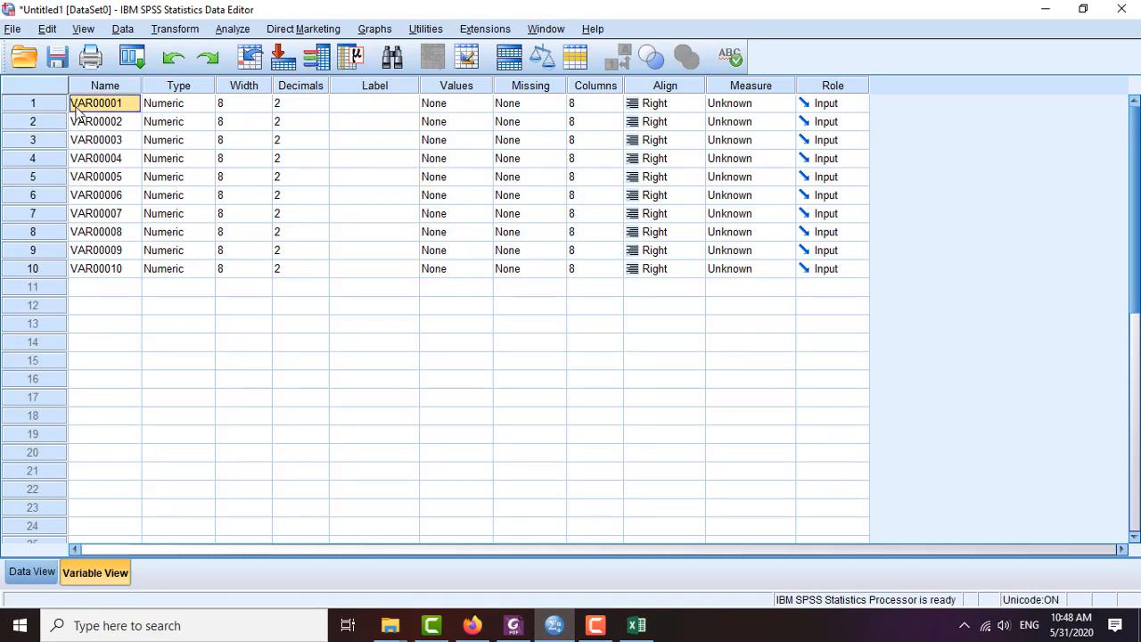
pyautogui.write('x')
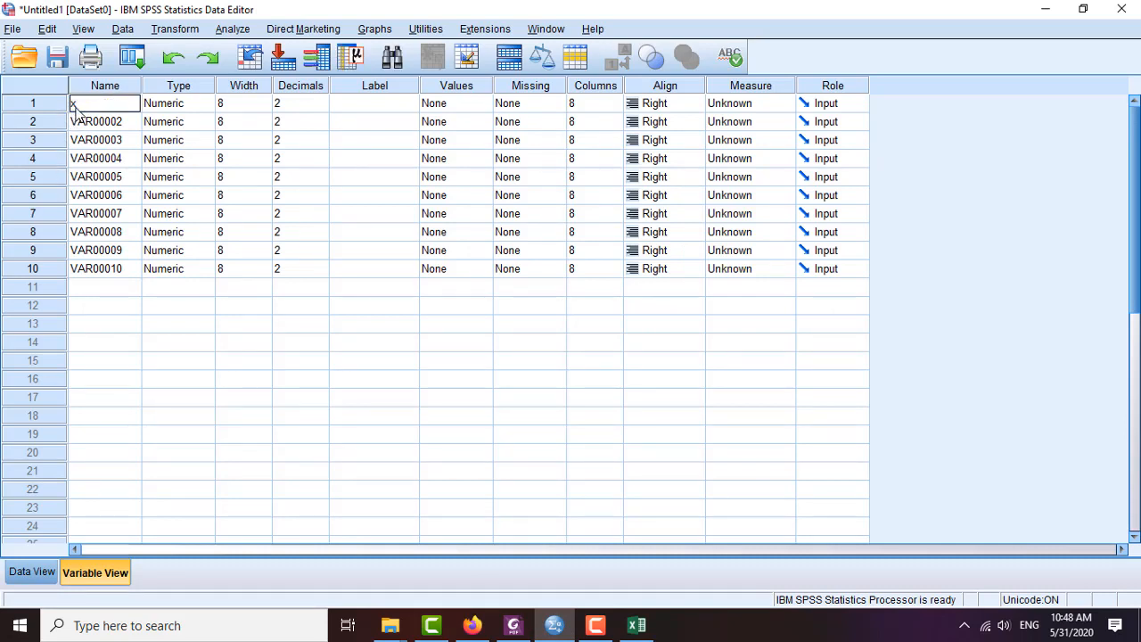
pyautogui.write('1')
pyautogui.press('Return')
pyautogui.write('x')
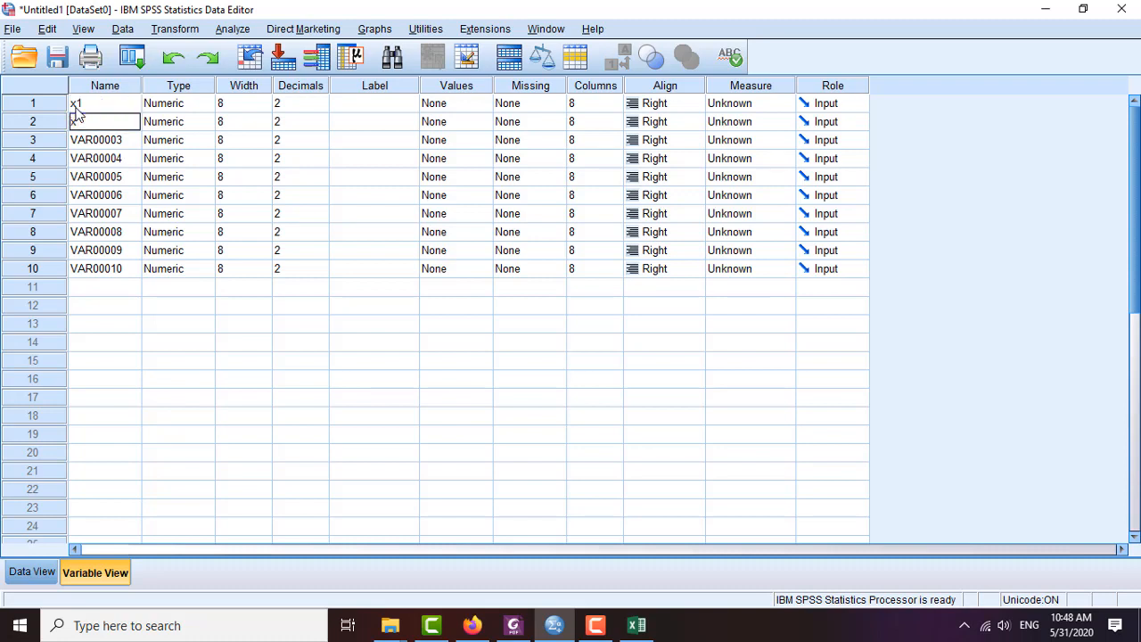
pyautogui.write('2')
pyautogui.click(135, 361)
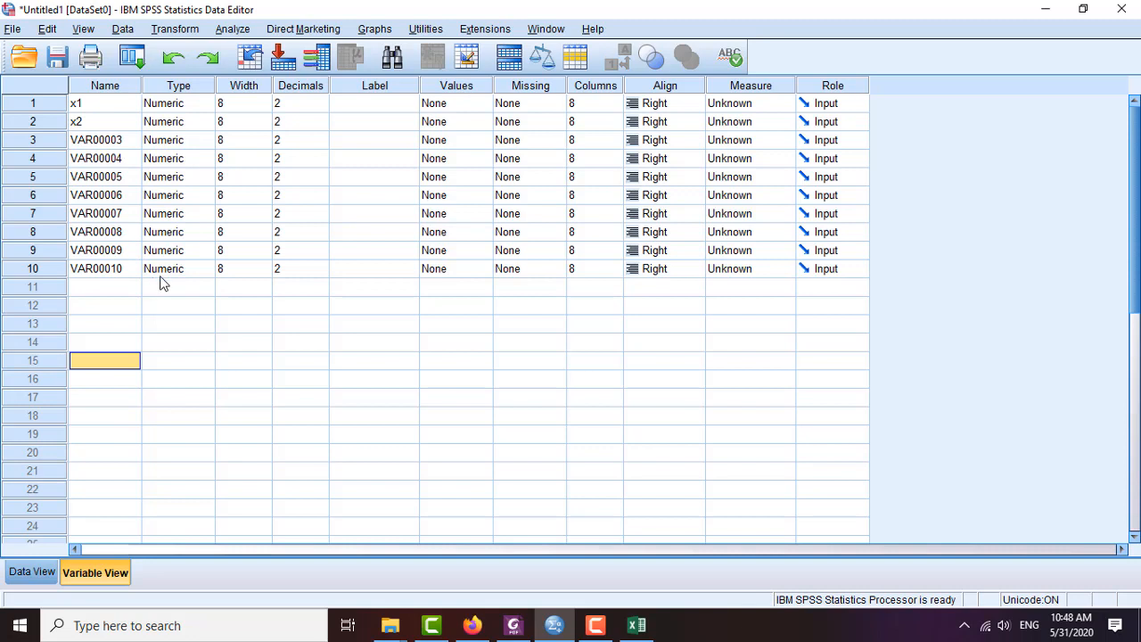
# Step: Undo the renaming of the first two variables
pyautogui.hotkey('ctrl', 'z')
pyautogui.hotkey('ctrl', 'z')
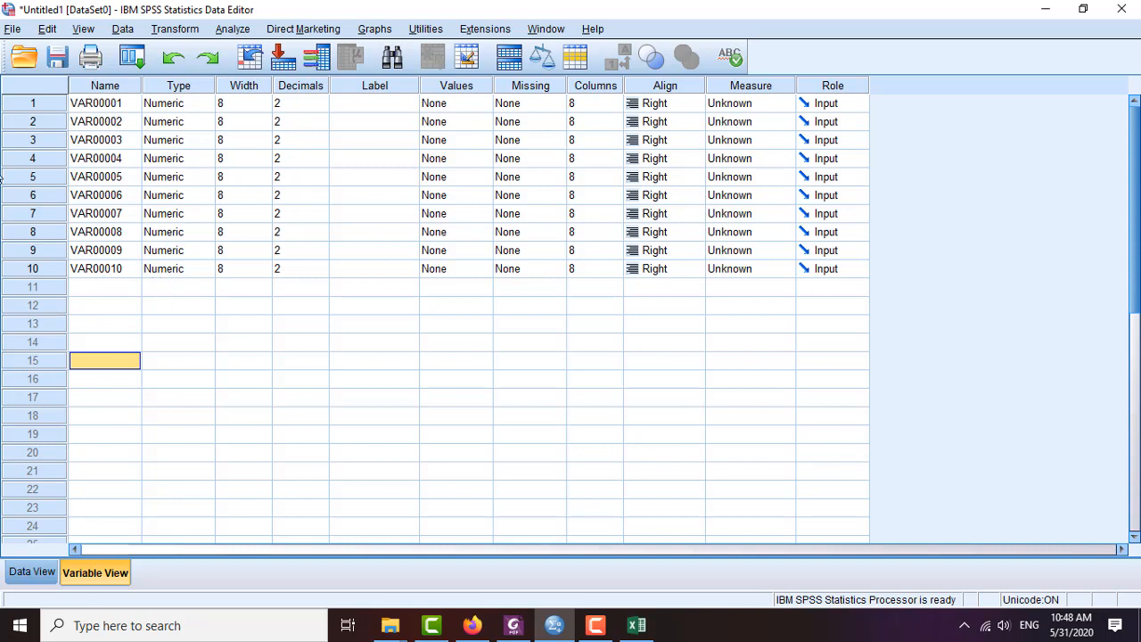
# Step: Try to replace every VAR0001 with X in the variable names using Find and Replace
pyautogui.click(105, 85)
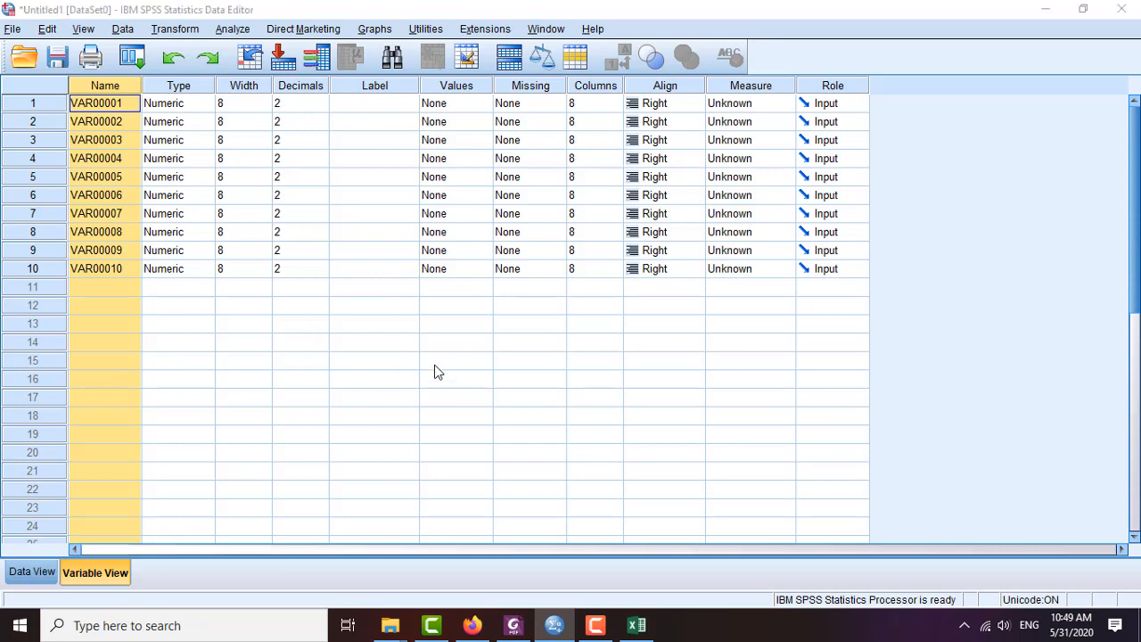
pyautogui.hotkey('ctrl', 'f')
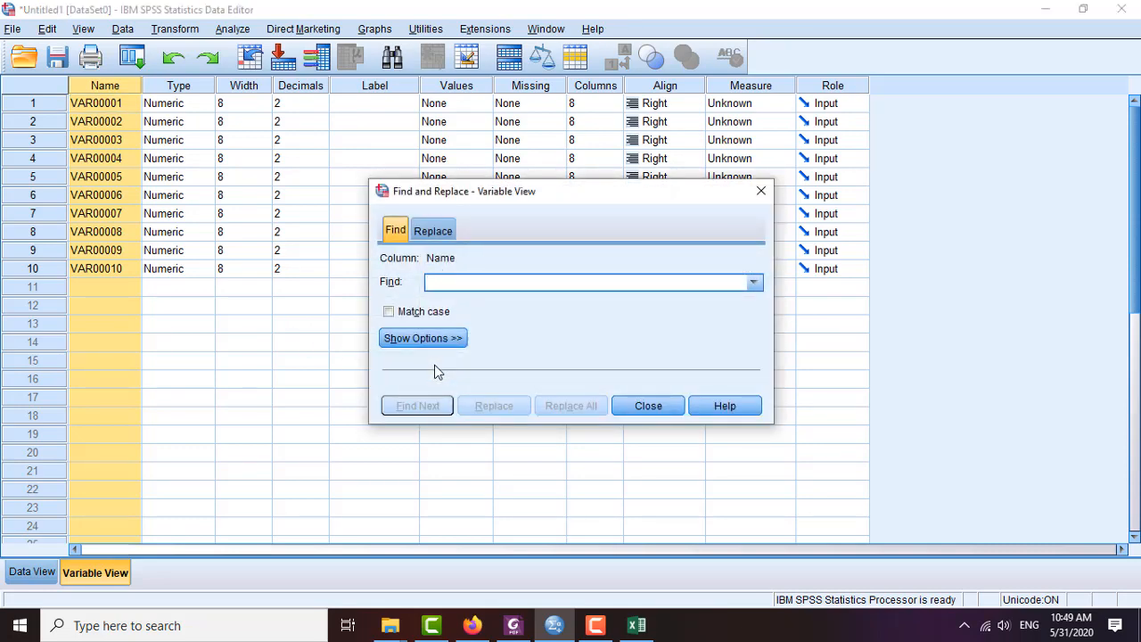
pyautogui.click(420, 234)
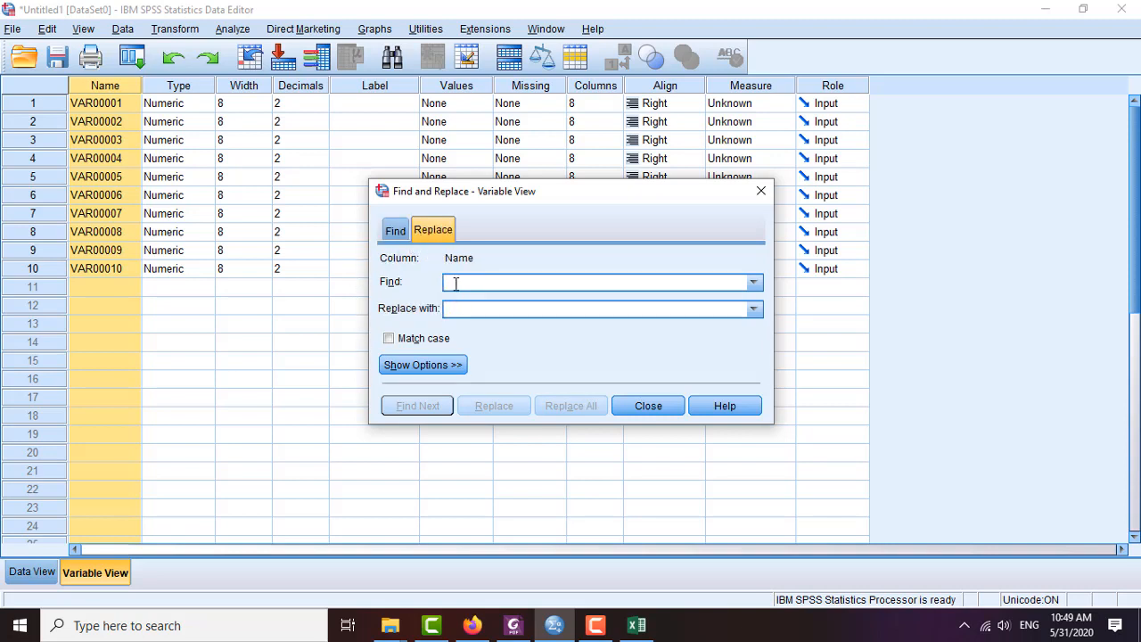
pyautogui.write('VAR0001')
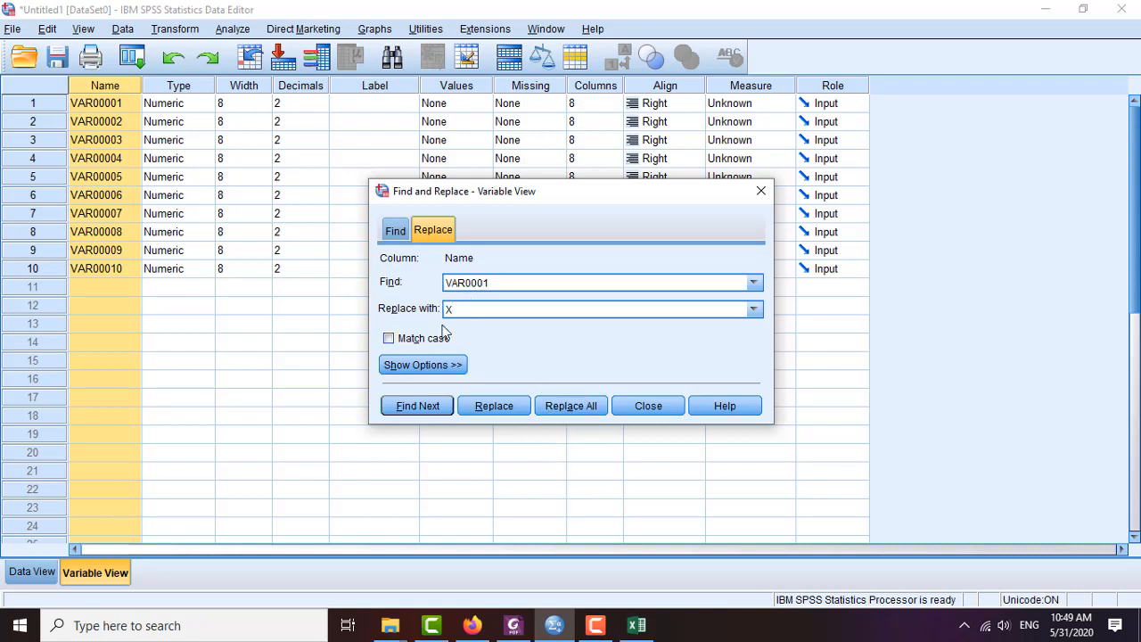
pyautogui.click(561, 407)
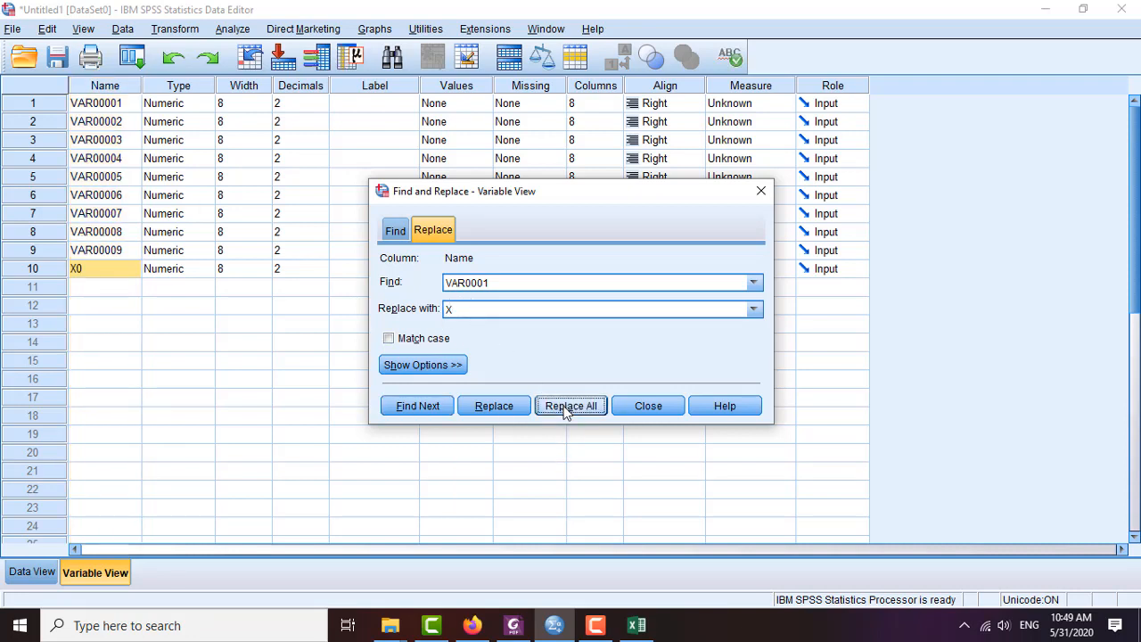
pyautogui.click(659, 406)
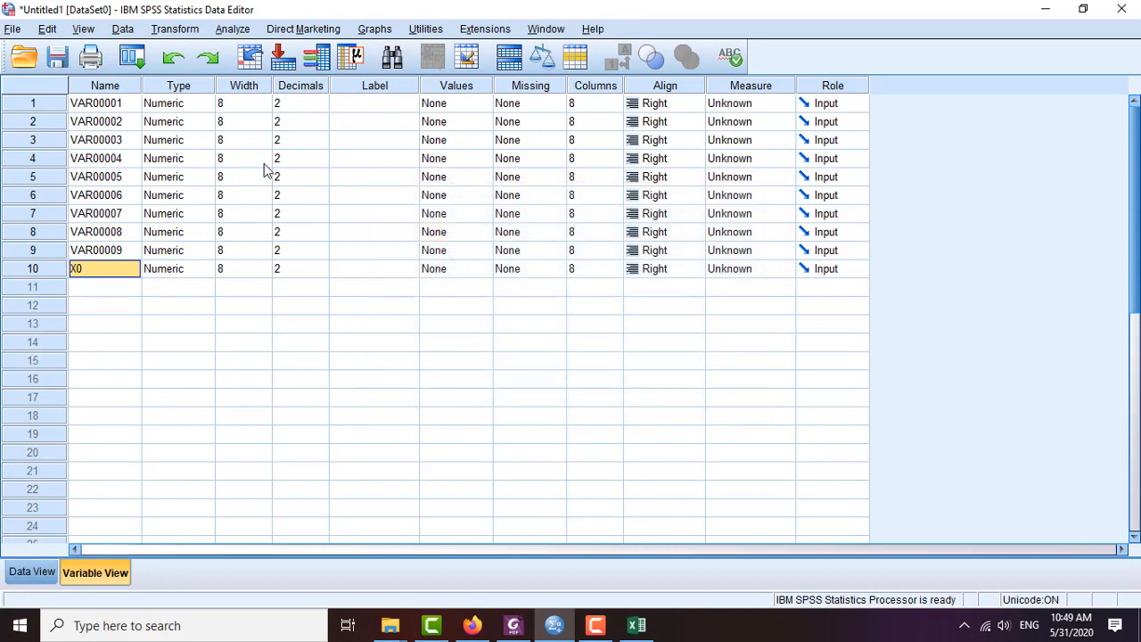
# Step: Rename the tenth variable as TOTAL
pyautogui.click(122, 344)
pyautogui.click(105, 275)
pyautogui.write('TOTAL')
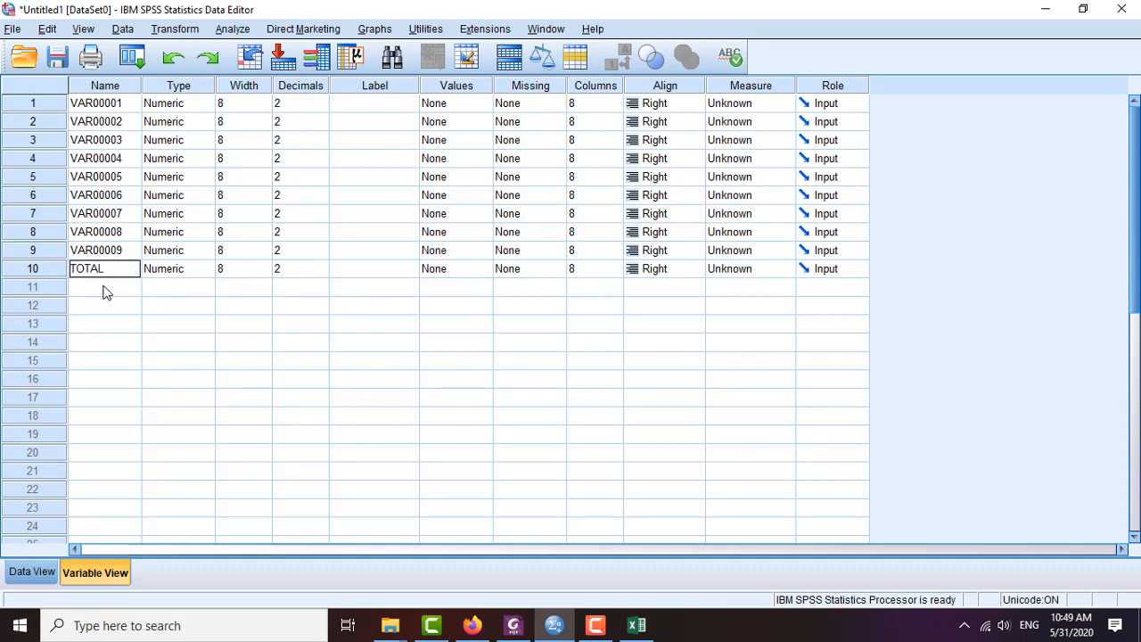
pyautogui.click(104, 291)
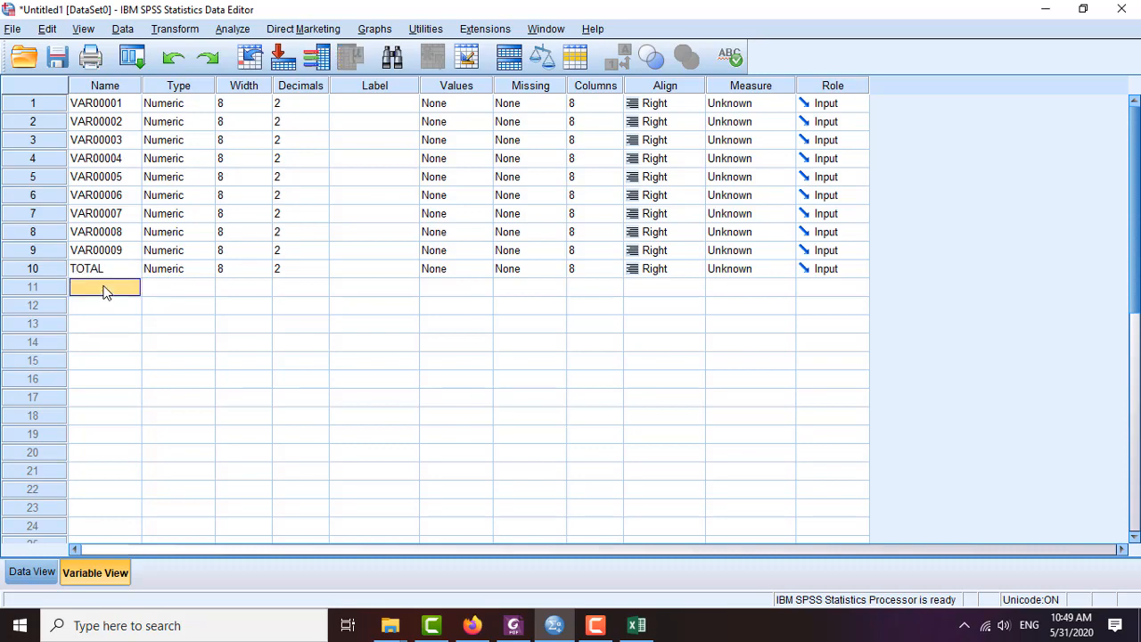
# Step: Check the X9 and Total headers on the KeadilanOrg sheet in Excel against the variable list and data in SPSS
pyautogui.click(637, 625)
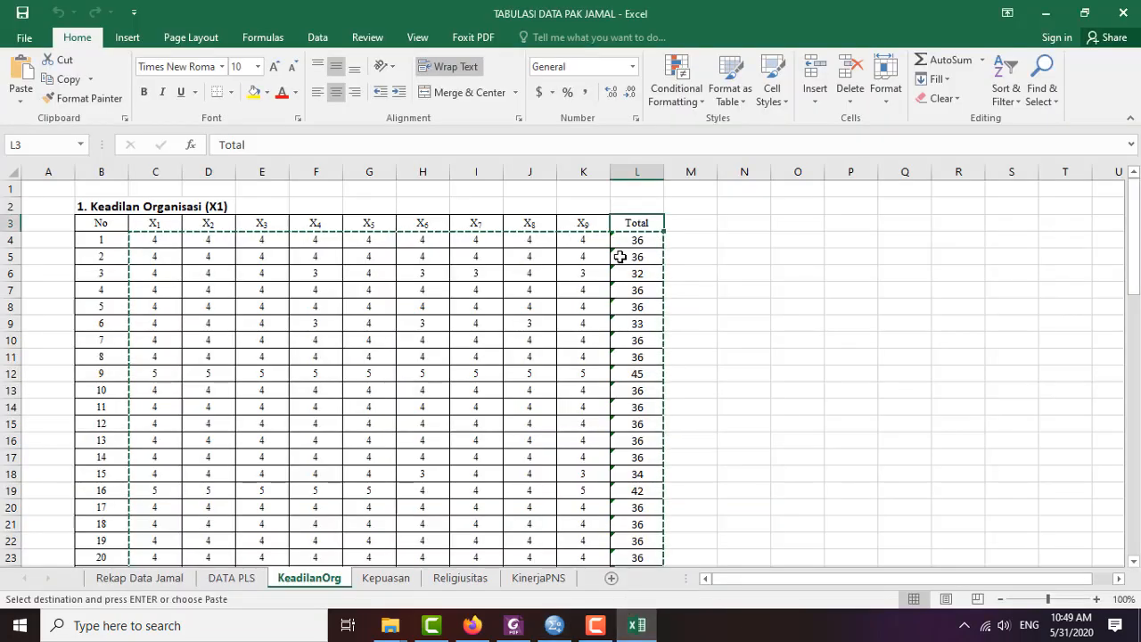
pyautogui.click(588, 225)
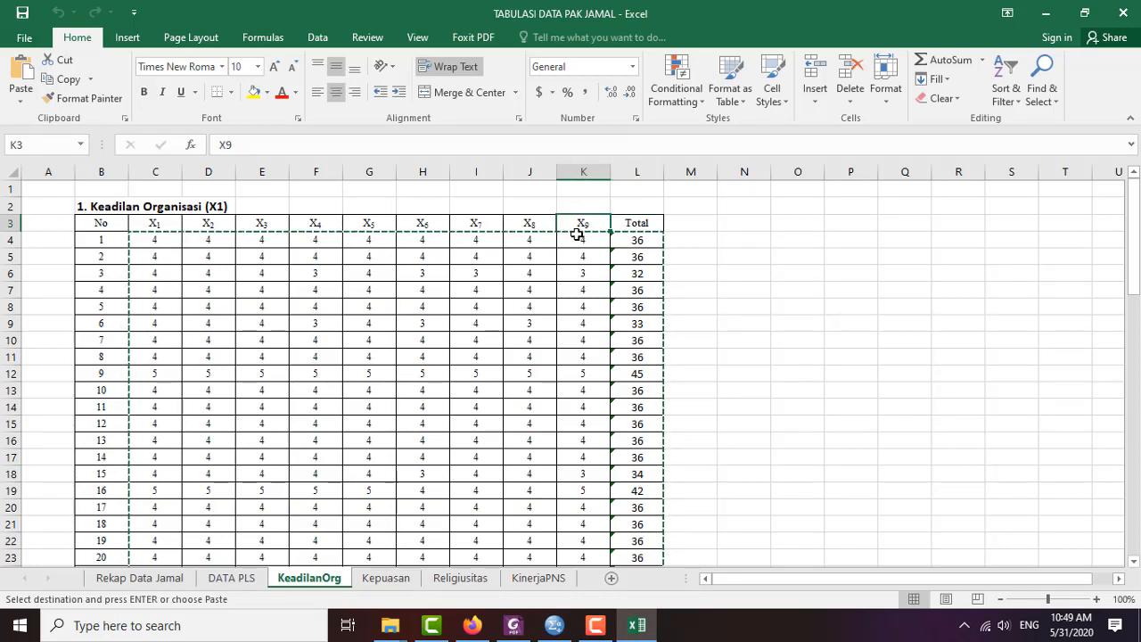
pyautogui.click(634, 224)
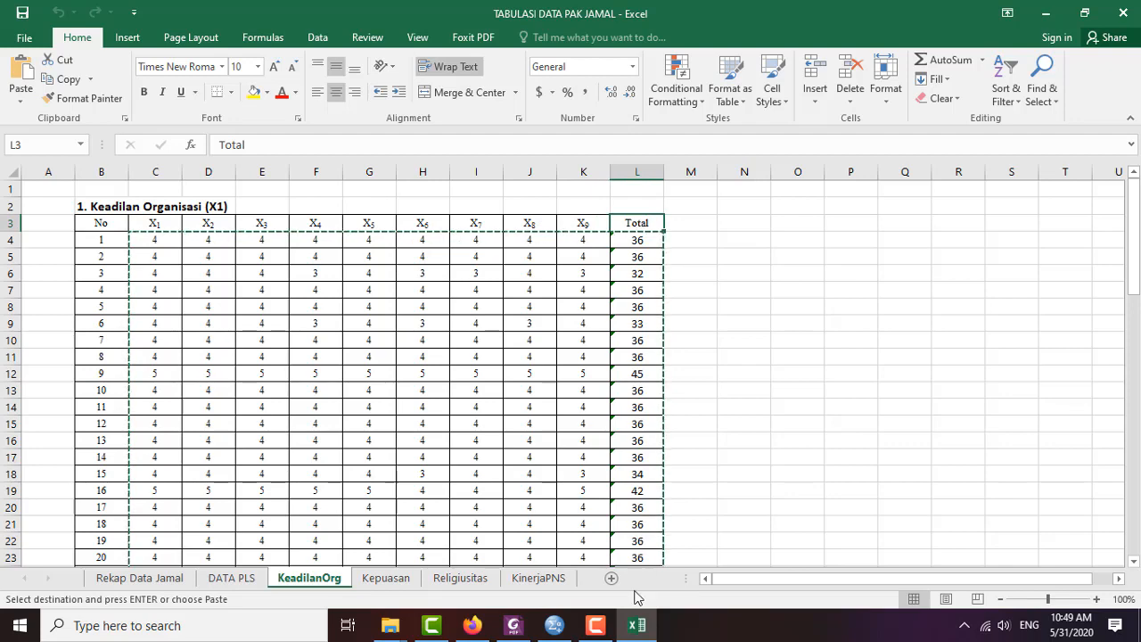
pyautogui.click(554, 625)
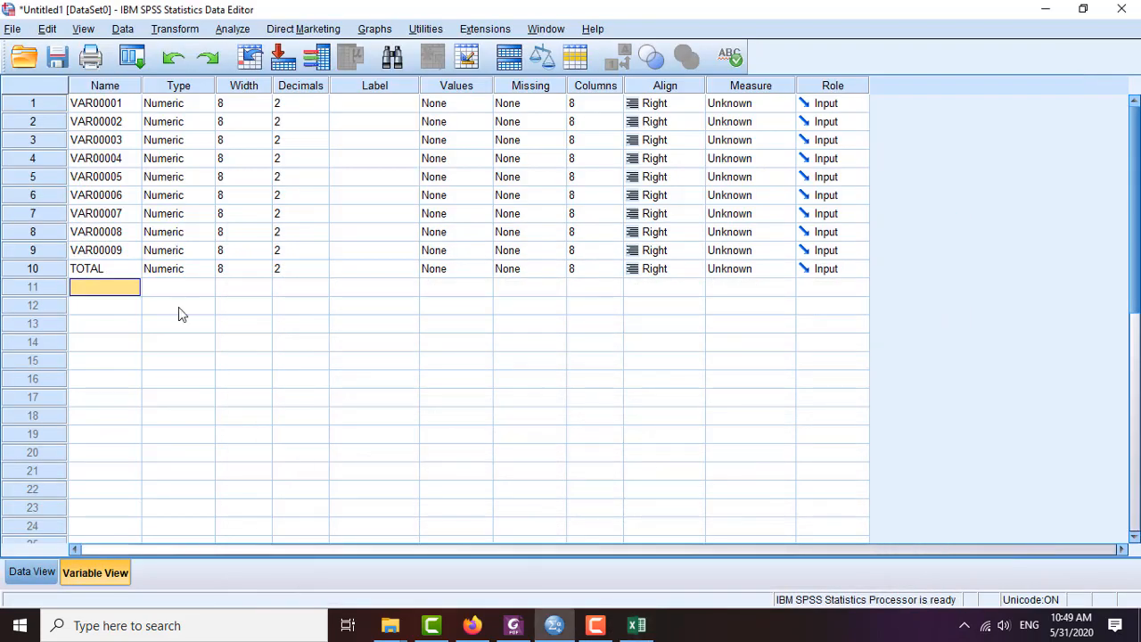
pyautogui.click(87, 269)
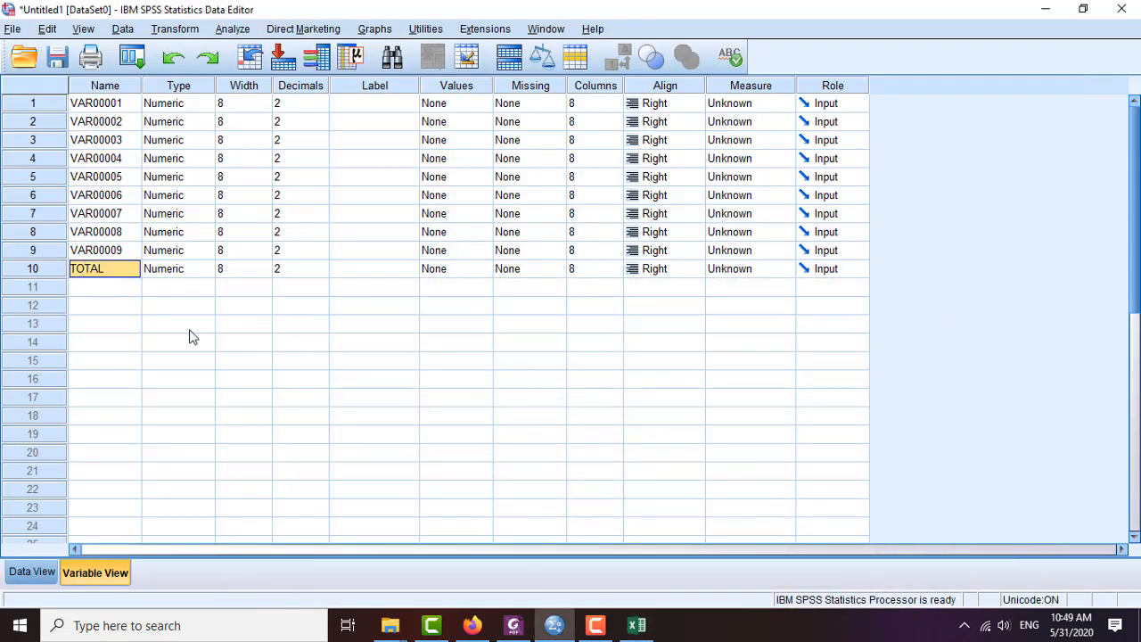
pyautogui.click(33, 573)
pyautogui.click(94, 572)
# Step: Set up a bivariate correlation analysis with VAR00001 to VAR00009 and TOTAL as its variables
pyautogui.click(233, 30)
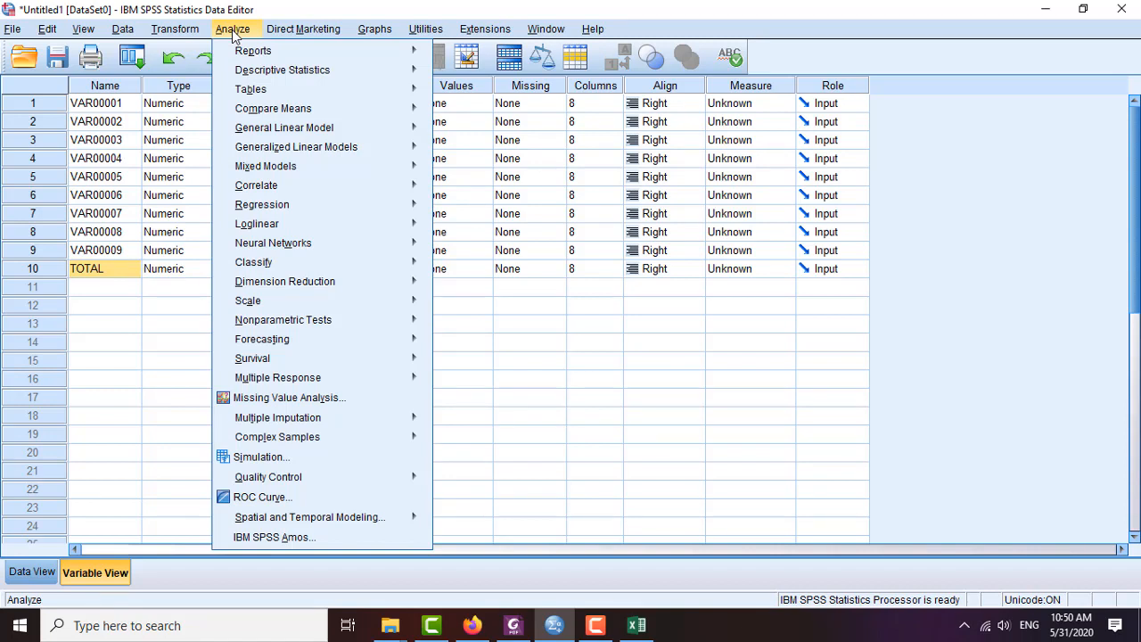
pyautogui.moveTo(265, 194)
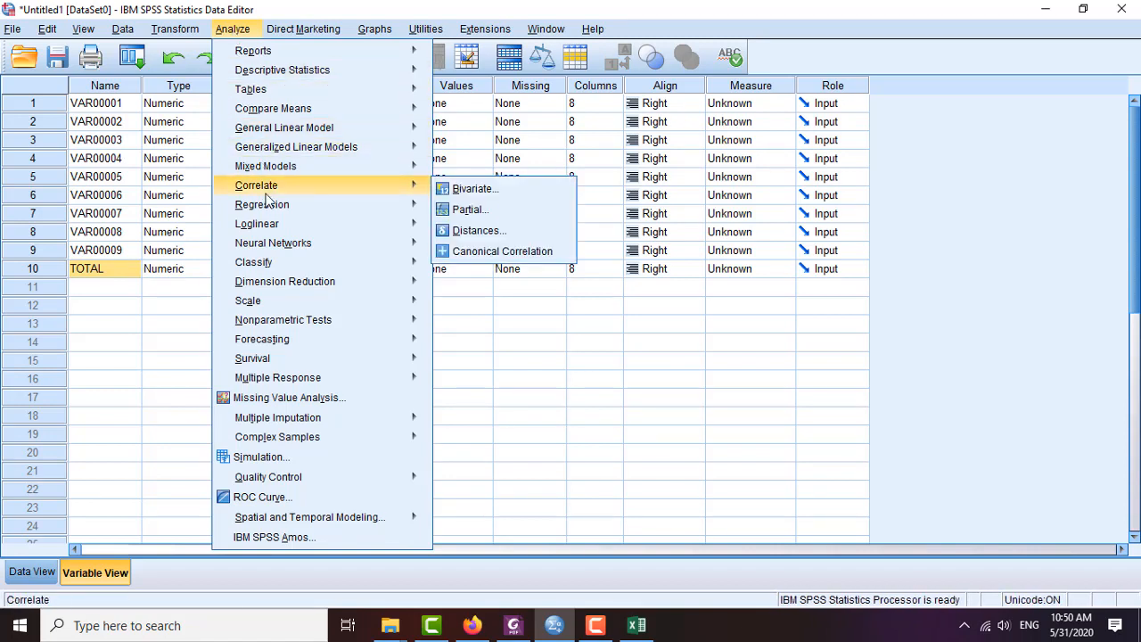
pyautogui.click(450, 190)
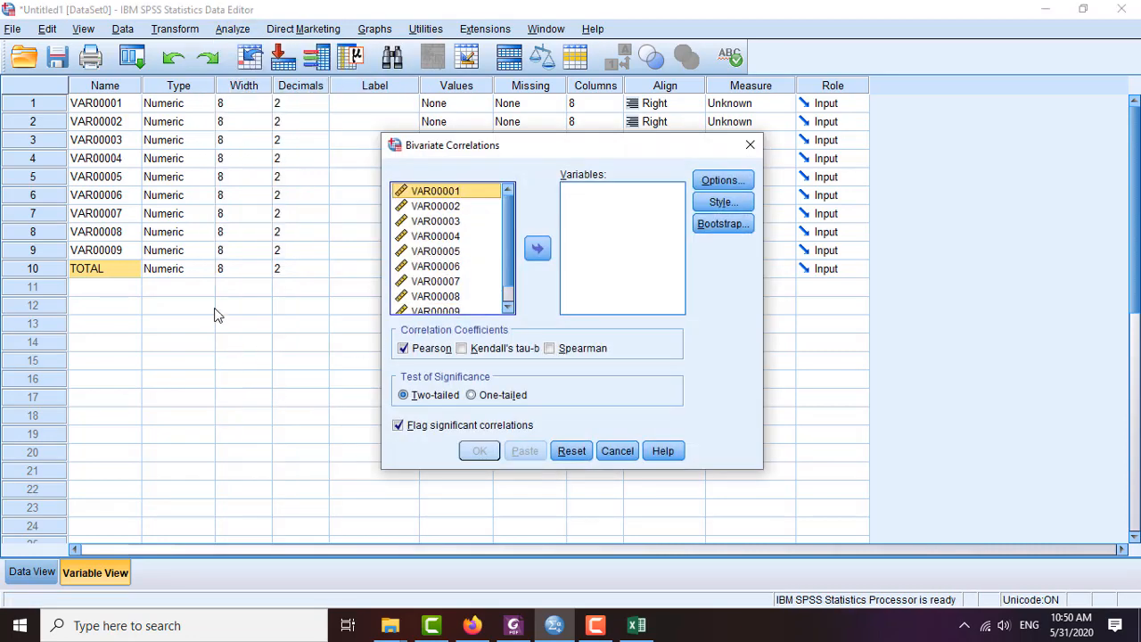
pyautogui.scroll(-1, 438, 273)
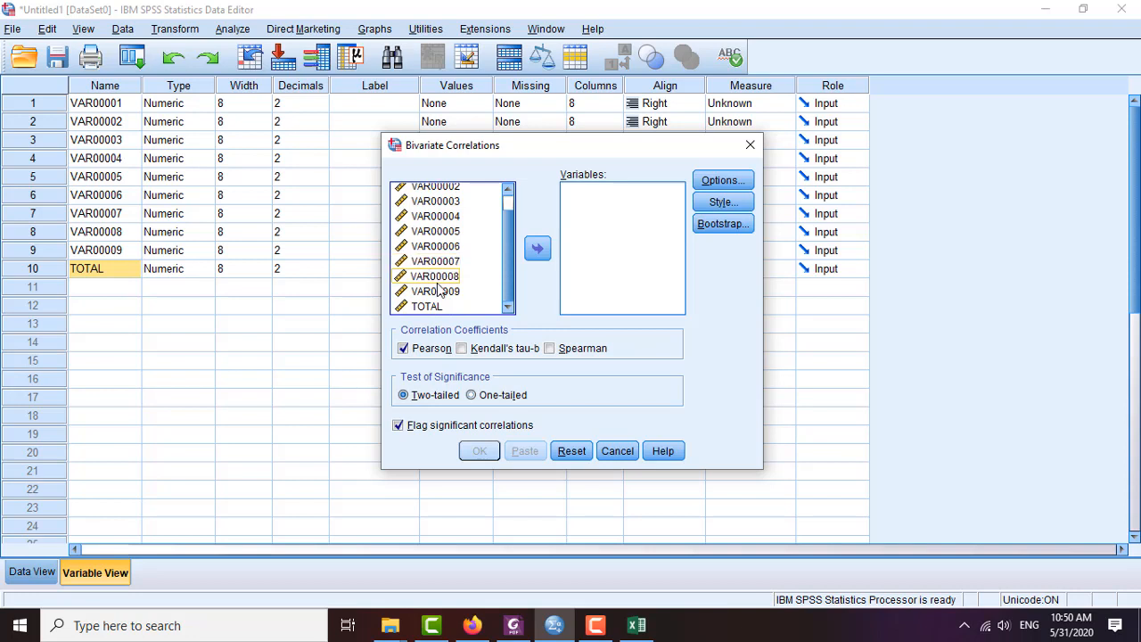
pyautogui.hotkey('ctrl', 'a')
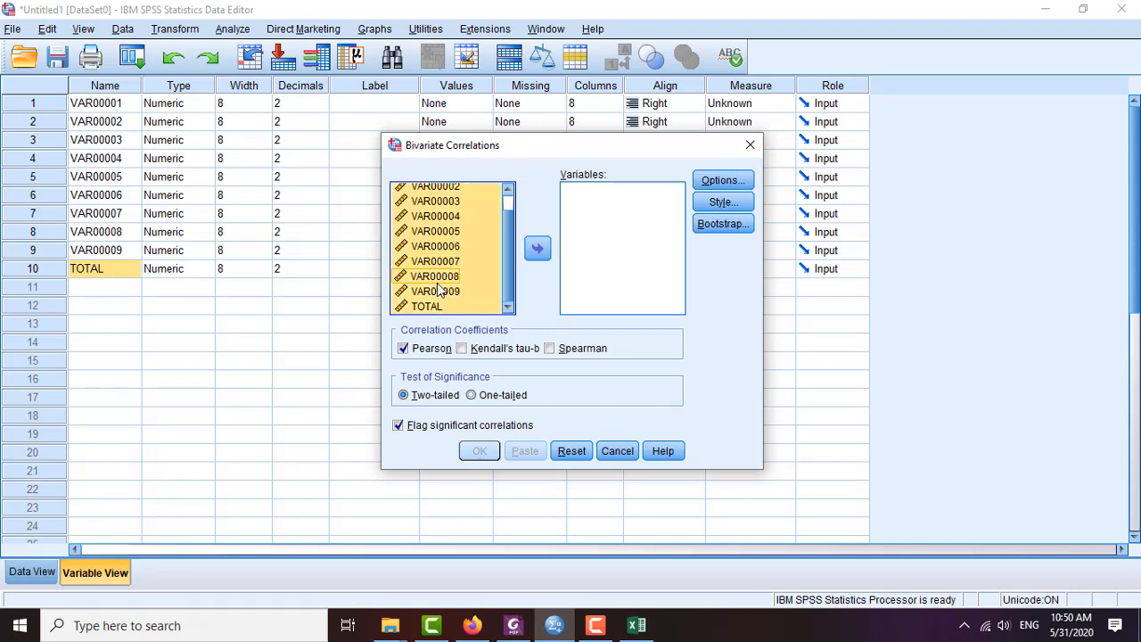
pyautogui.click(537, 252)
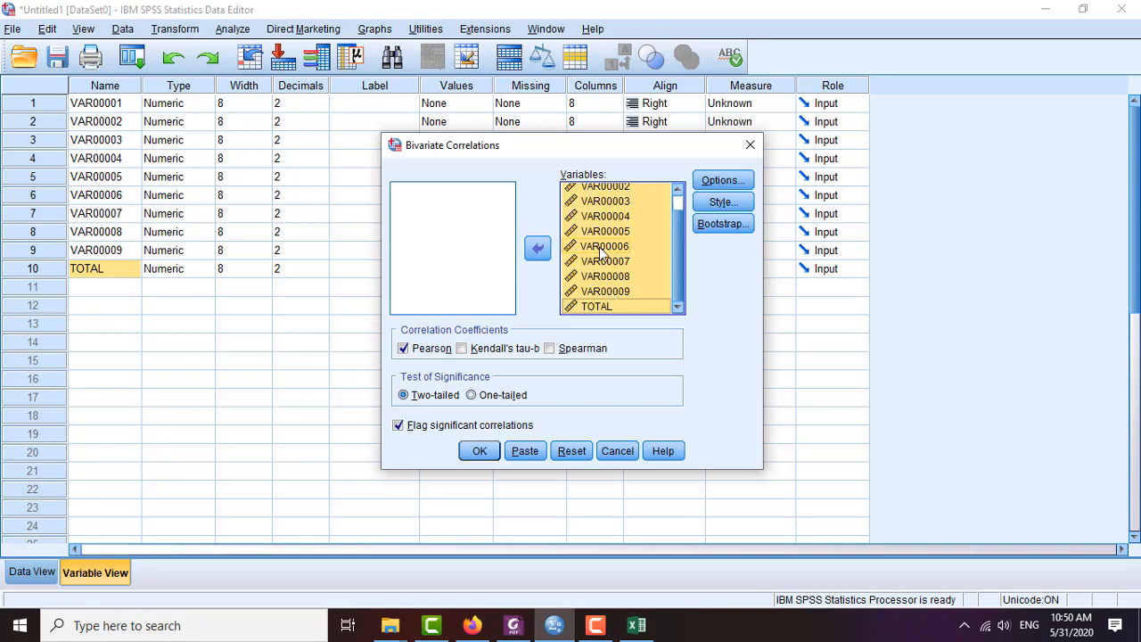
# Step: Run the correlation analysis with the Pearson coefficient, a two-tailed significance test and significant correlations flagged
pyautogui.click(403, 350)
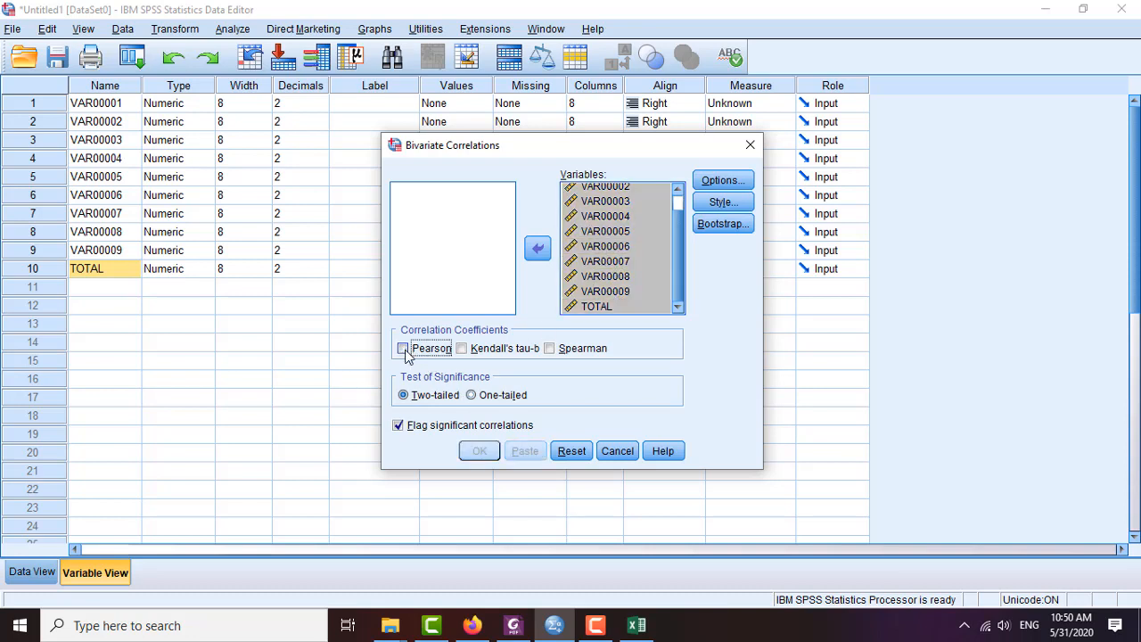
pyautogui.click(404, 348)
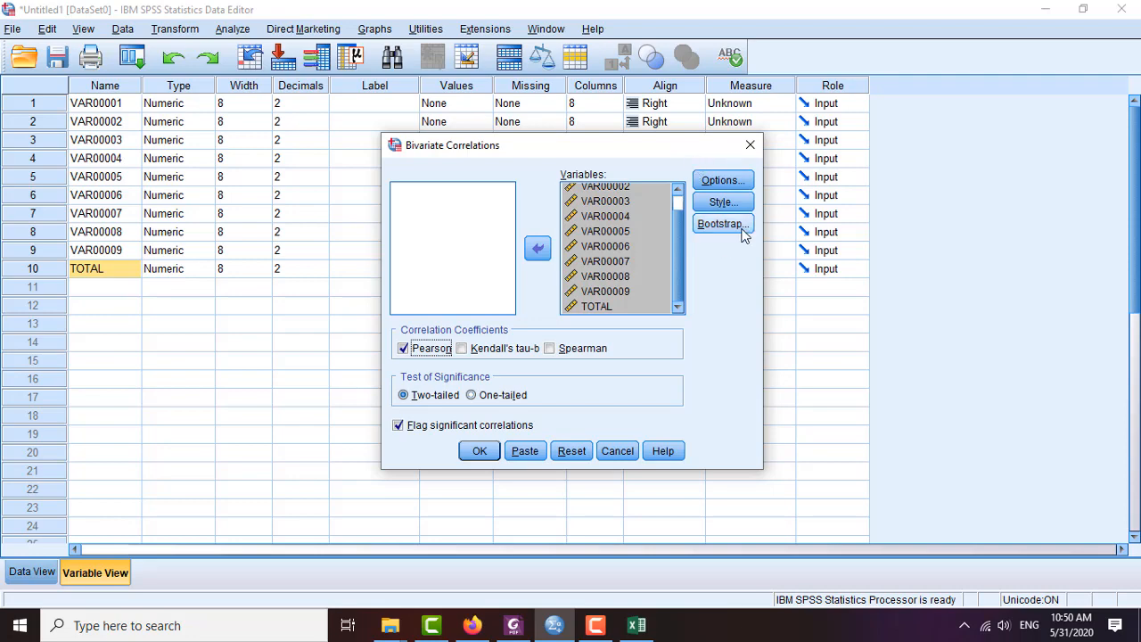
pyautogui.click(496, 454)
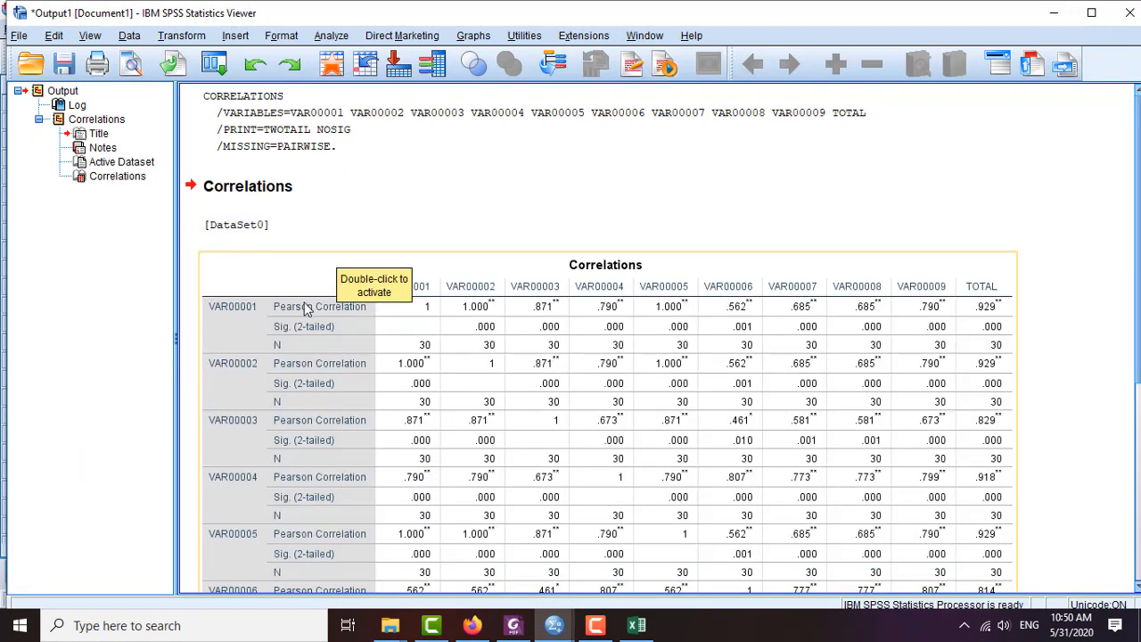
# Step: Compare each item's Pearson correlation with TOTAL in the Correlations table against the minimum validity index in BAB III revisi.pdf
pyautogui.click(978, 310)
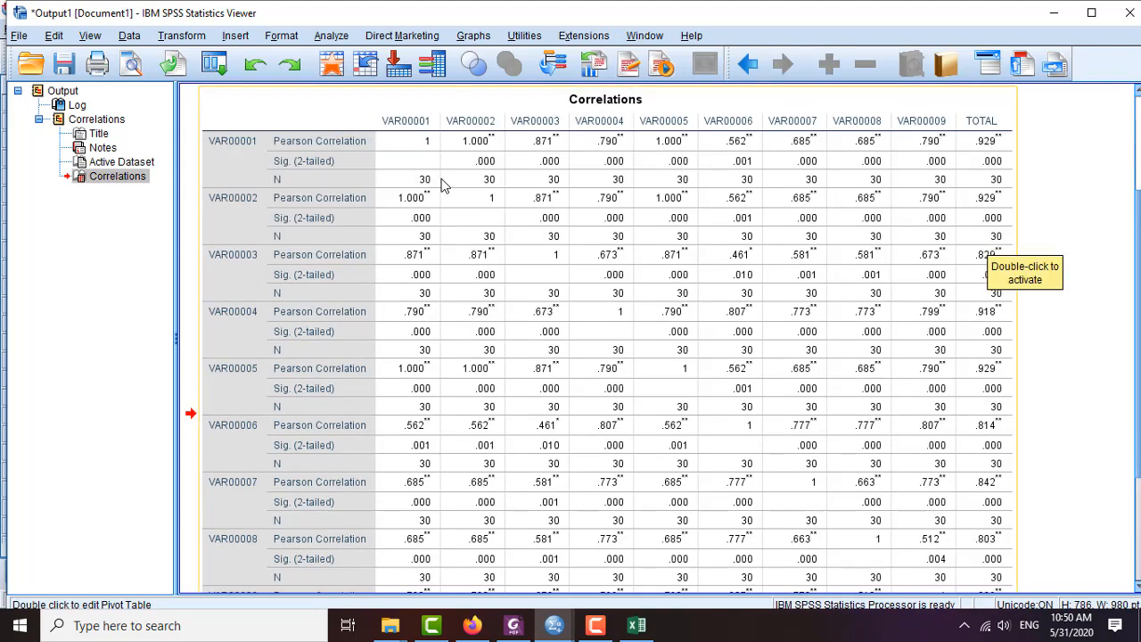
pyautogui.scroll(-3, 443, 185)
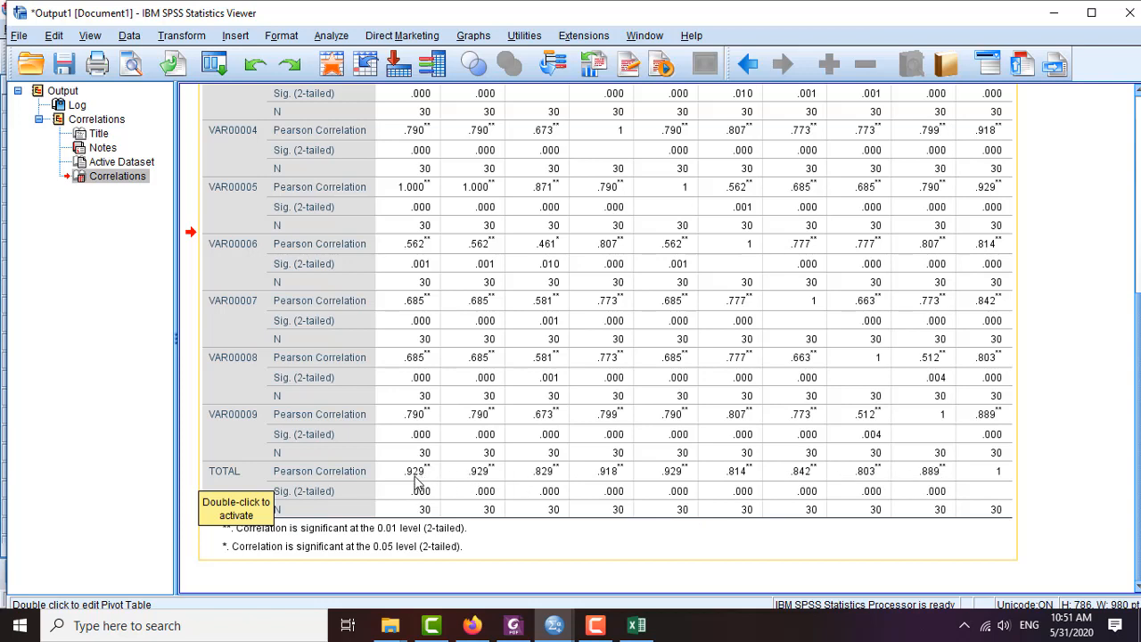
pyautogui.click(512, 627)
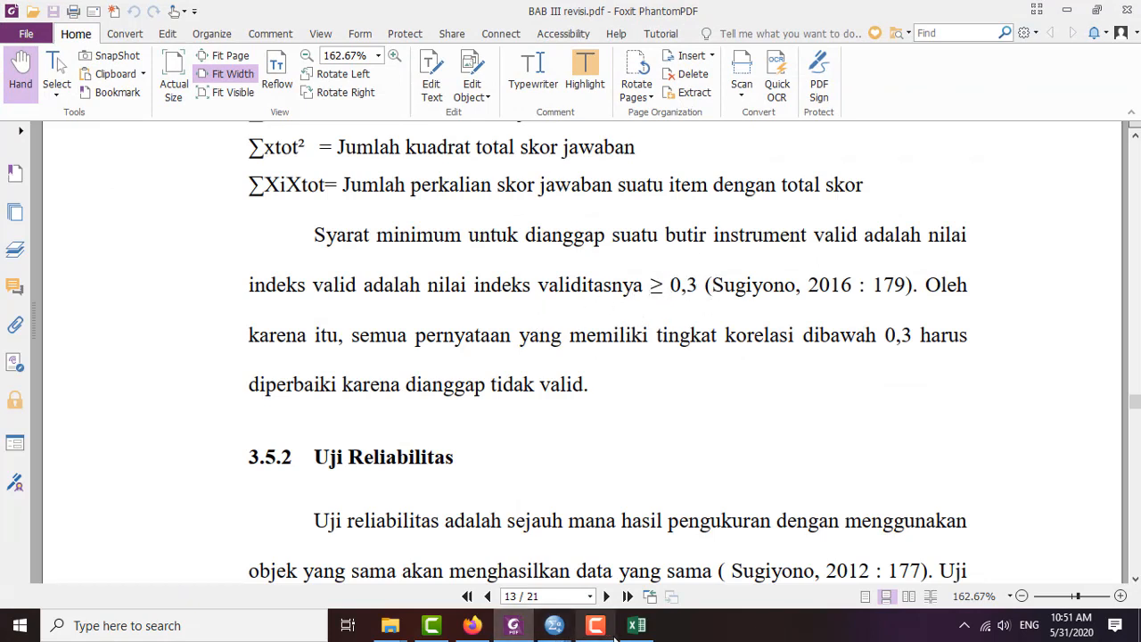
pyautogui.click(517, 631)
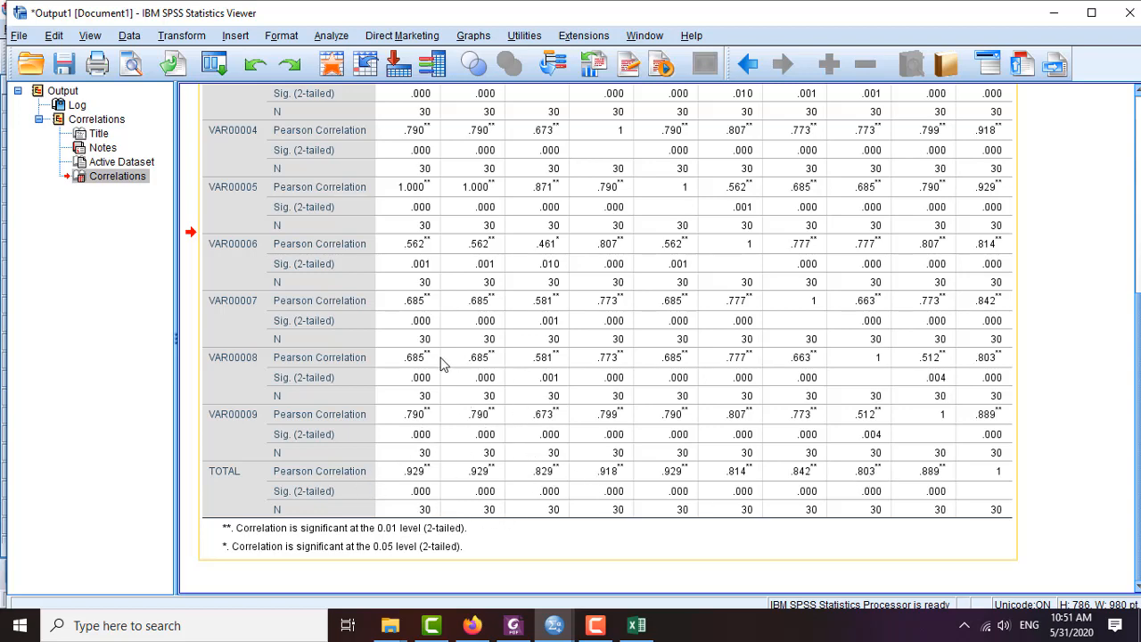
pyautogui.scroll(1, 521, 401)
pyautogui.scroll(1, 520, 400)
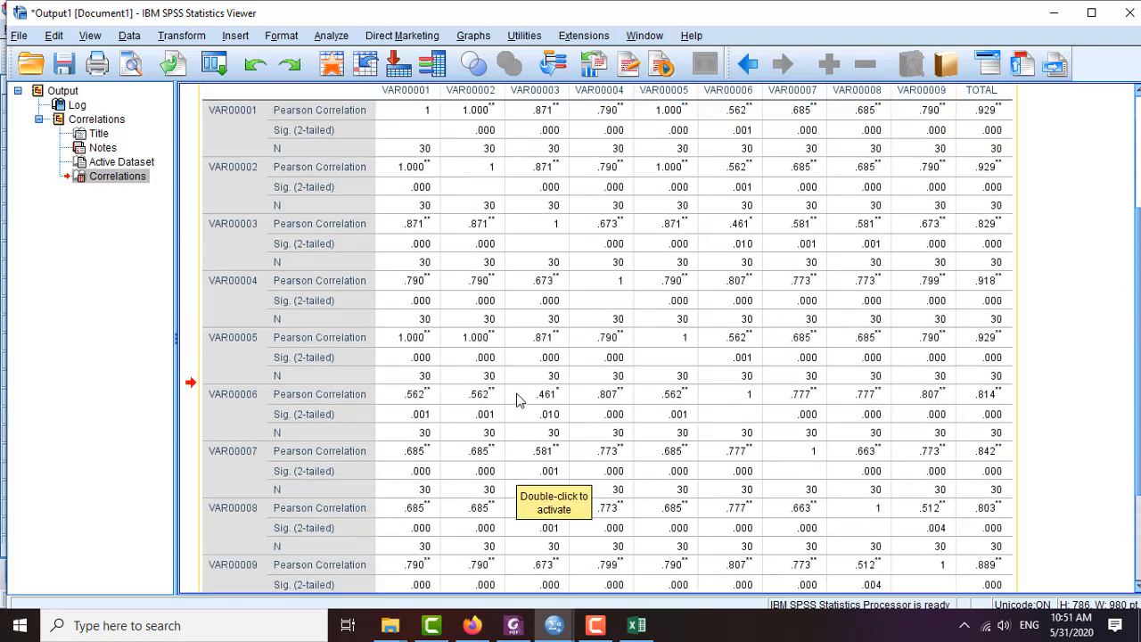
pyautogui.scroll(-2, 502, 400)
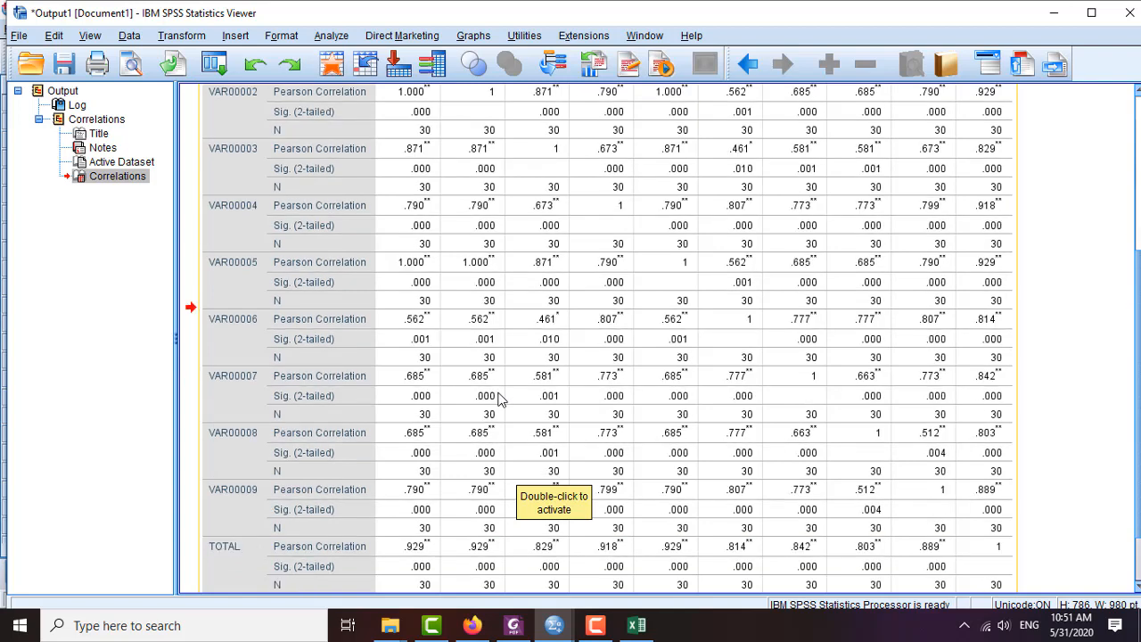
pyautogui.scroll(-2, 499, 400)
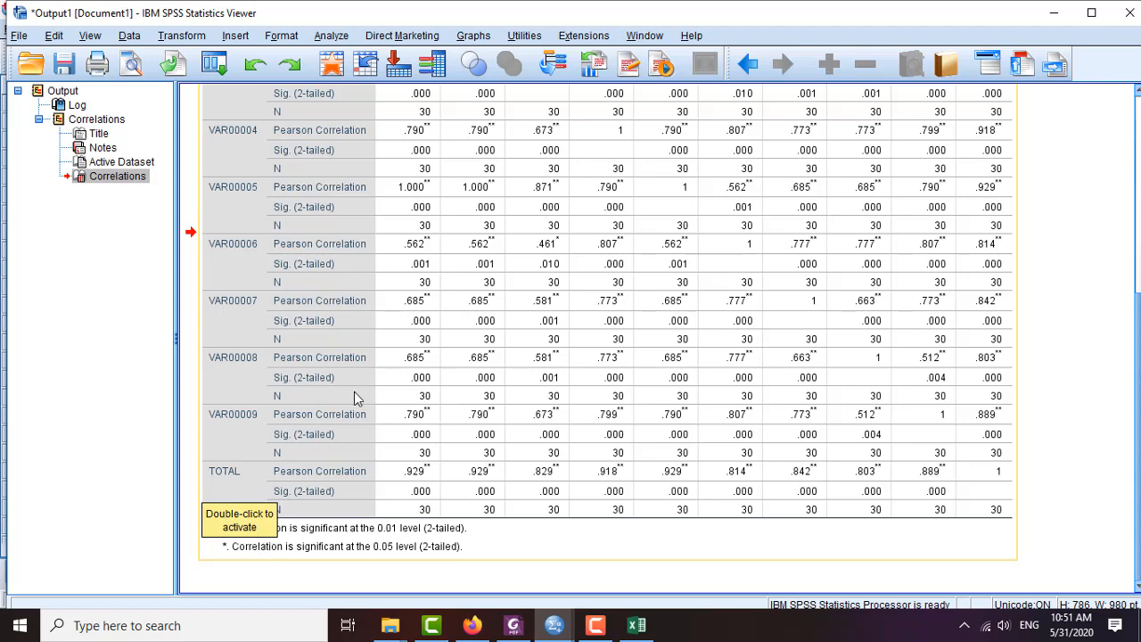
# Step: Set up a reliability analysis with VAR00001 to VAR00009 as its items, leaving TOTAL out
pyautogui.scroll(8, 354, 393)
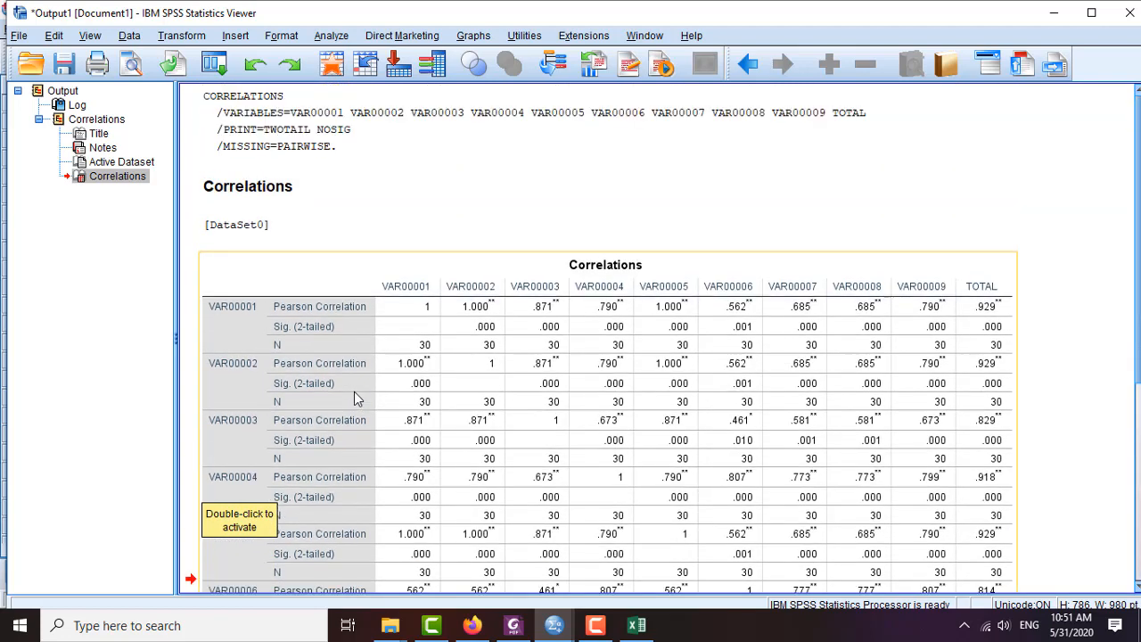
pyautogui.scroll(-8, 354, 392)
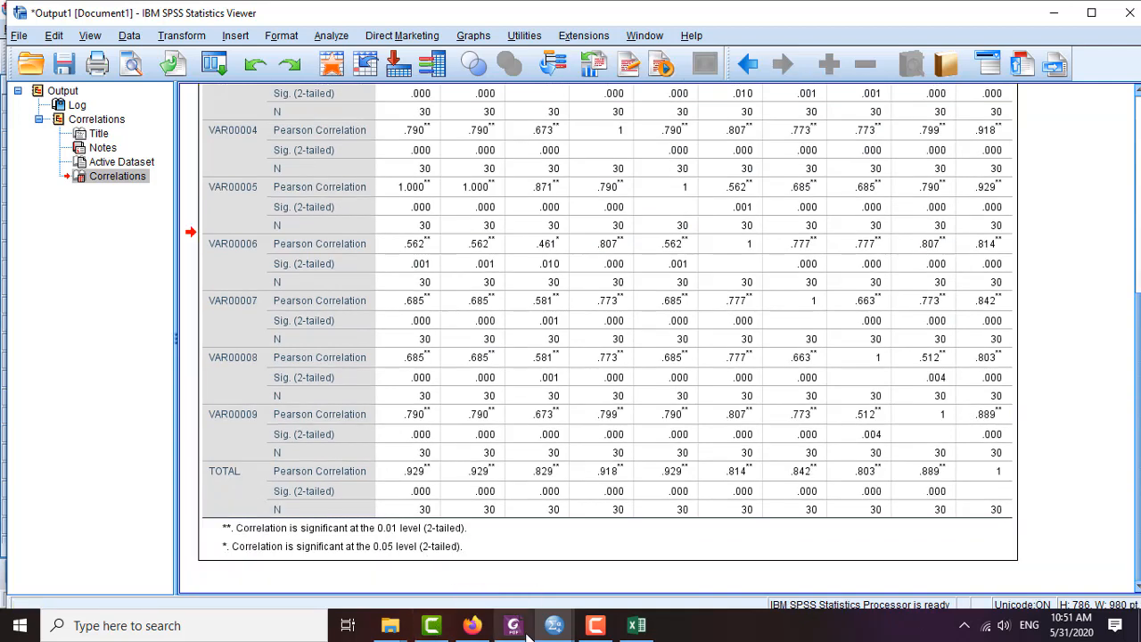
pyautogui.moveTo(554, 624)
pyautogui.click(474, 577)
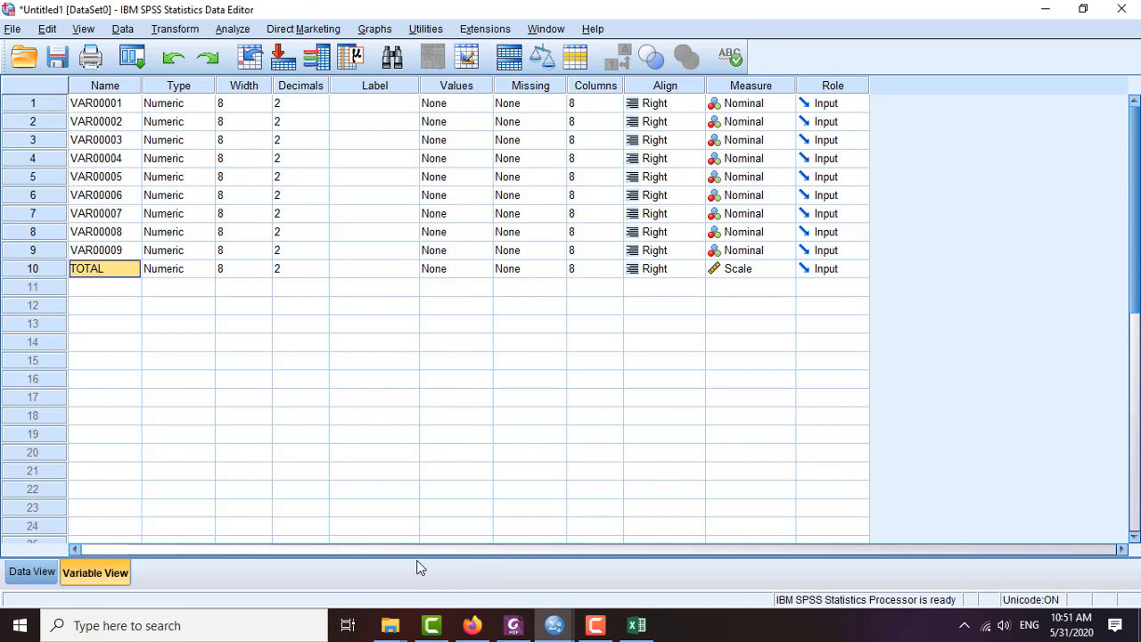
pyautogui.click(146, 328)
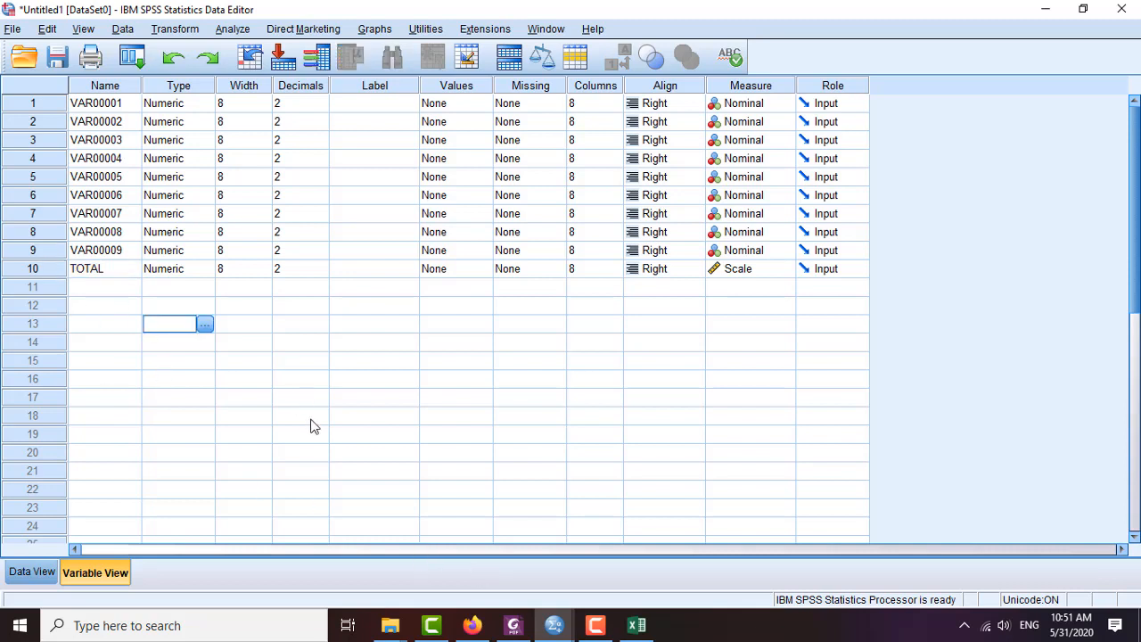
pyautogui.click(233, 30)
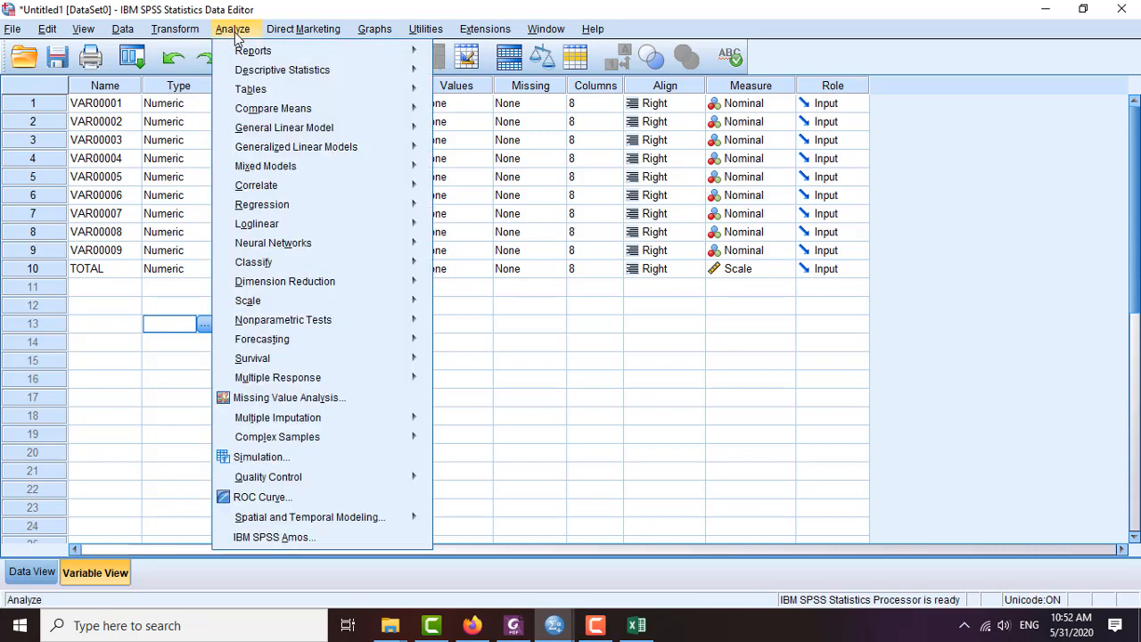
pyautogui.moveTo(267, 300)
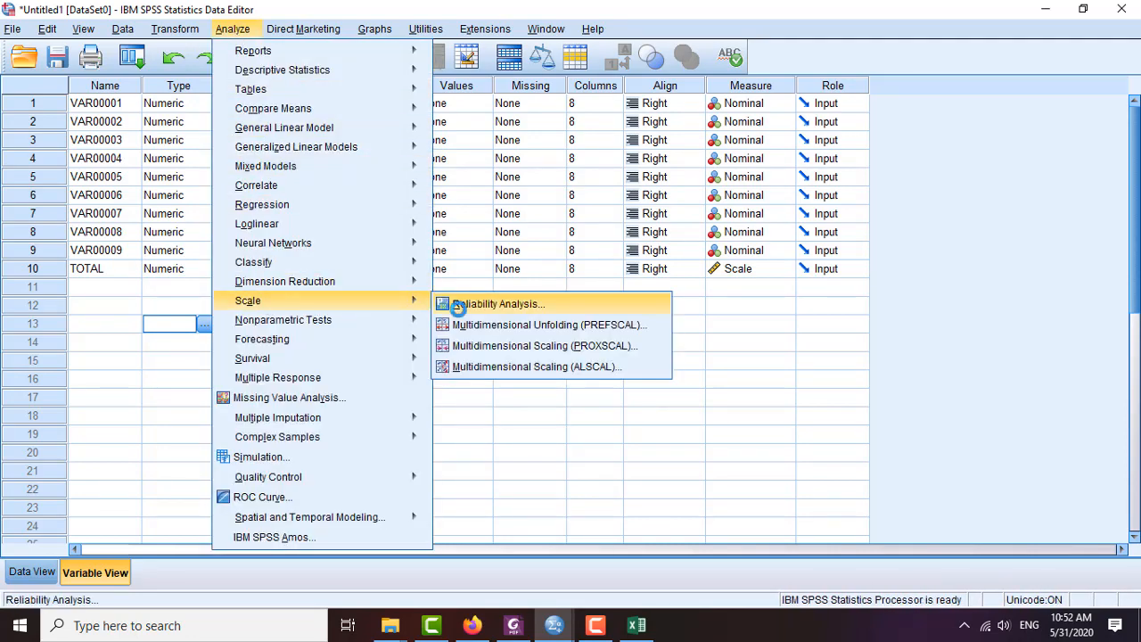
pyautogui.click(461, 310)
pyautogui.scroll(-1, 473, 321)
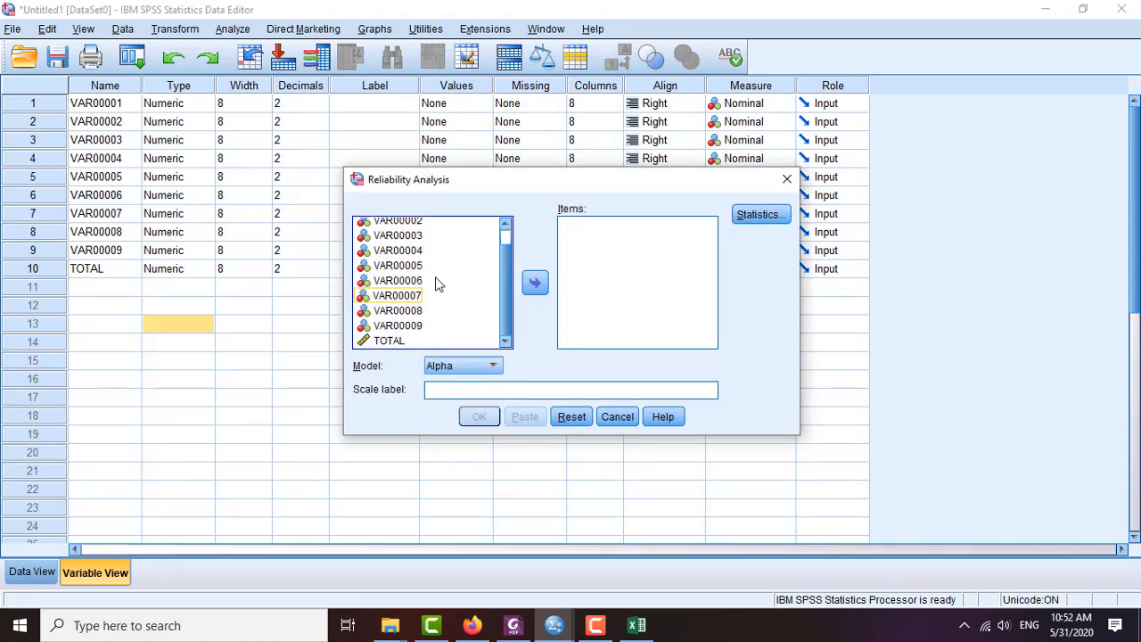
pyautogui.hotkey('ctrl', 'a')
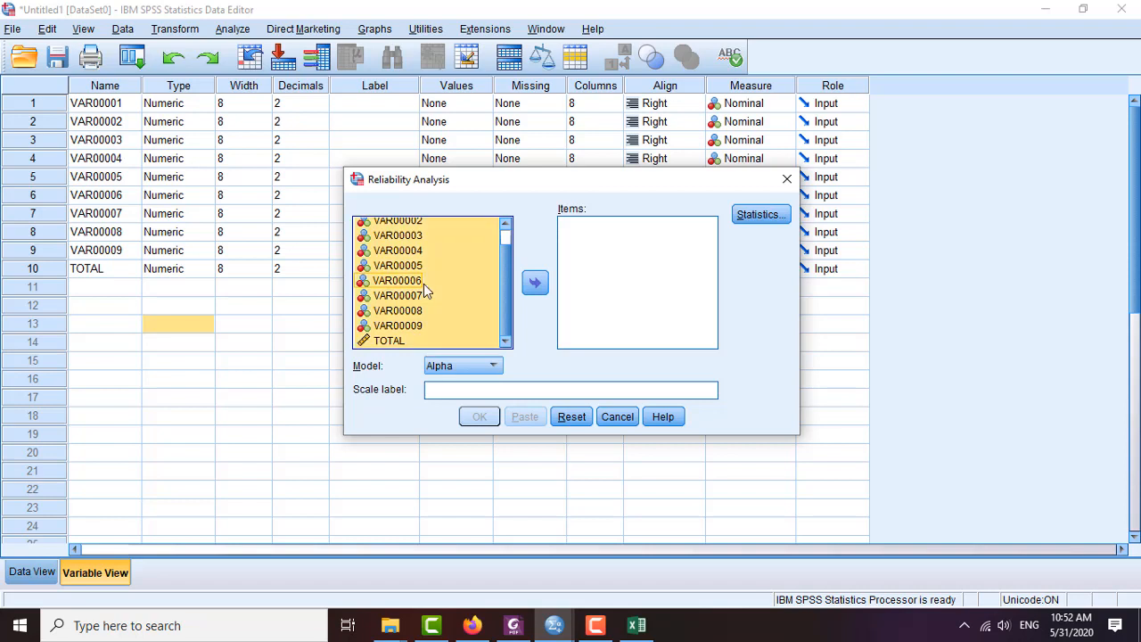
pyautogui.keyDown('ctrl'); pyautogui.click(411, 341); pyautogui.keyUp('ctrl')
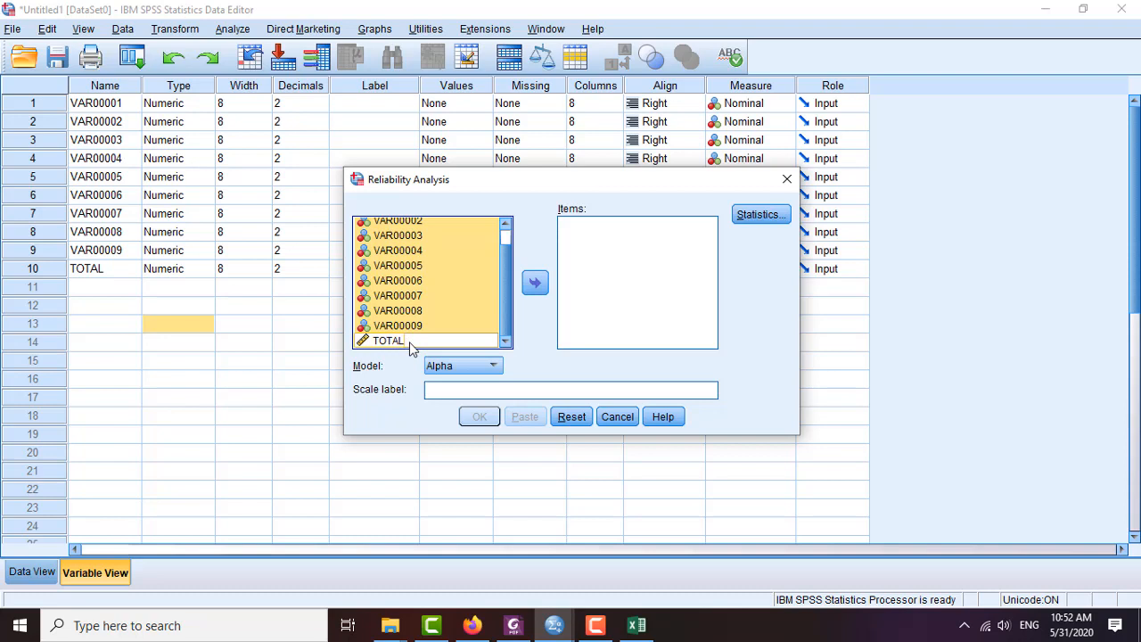
pyautogui.click(535, 282)
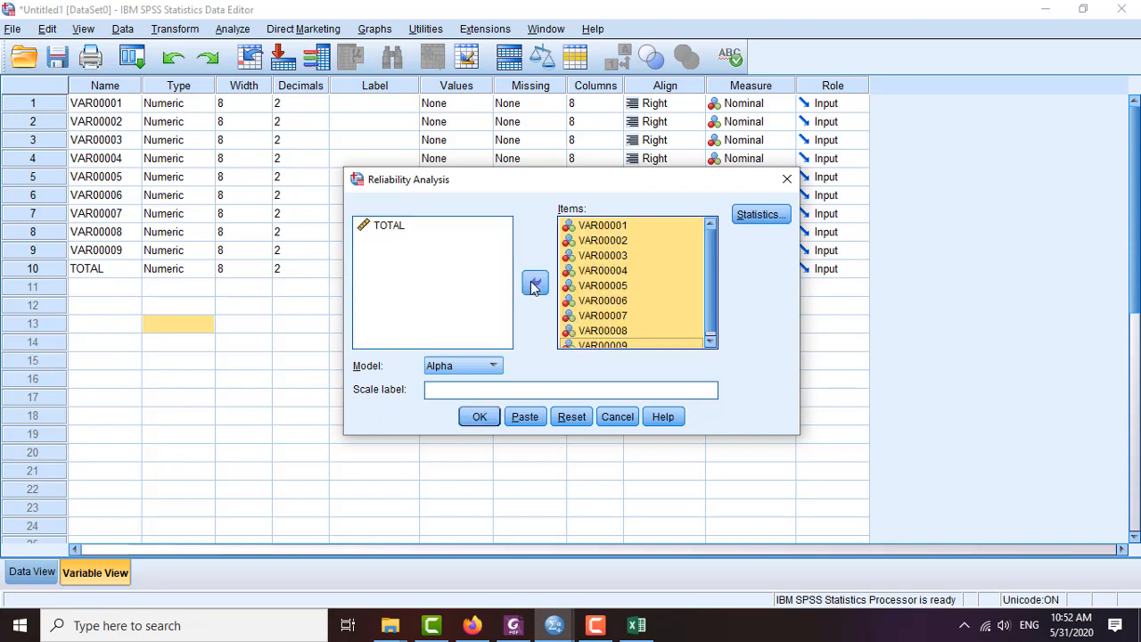
pyautogui.scroll(-1, 624, 271)
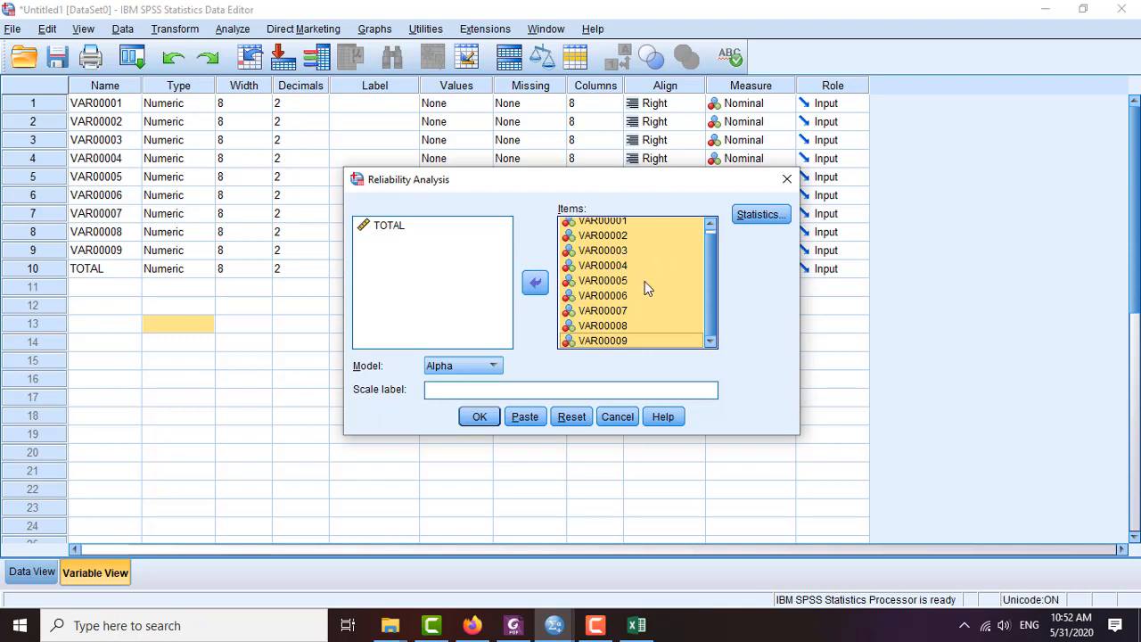
# Step: Run the reliability analysis with the Alpha model and the scale label KEADILAN ORGANISASI
pyautogui.click(493, 366)
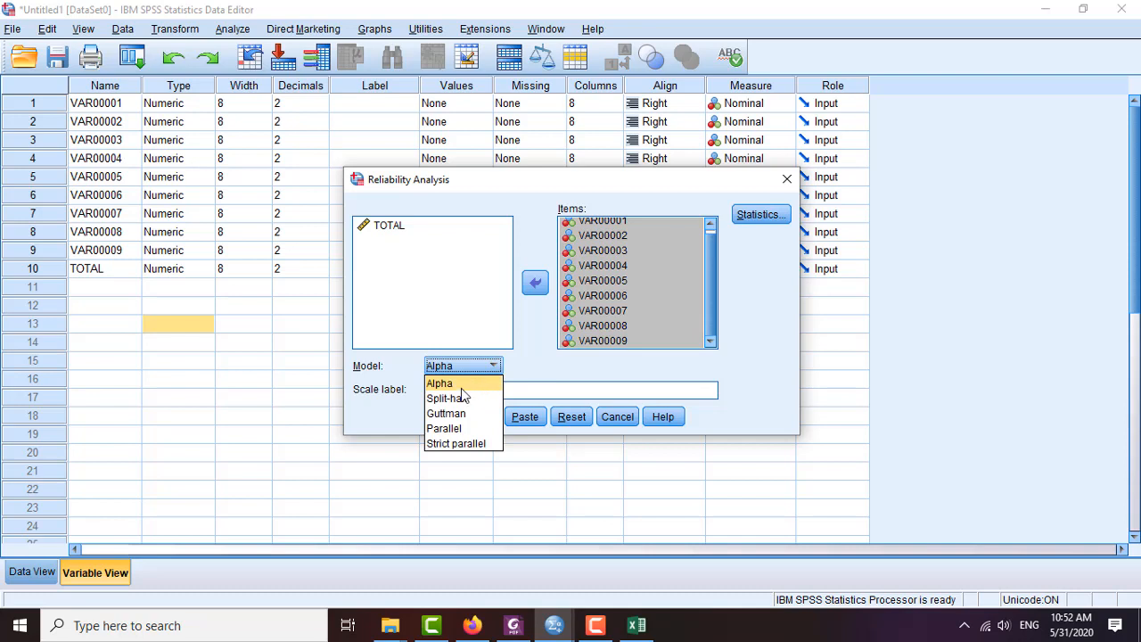
pyautogui.click(462, 388)
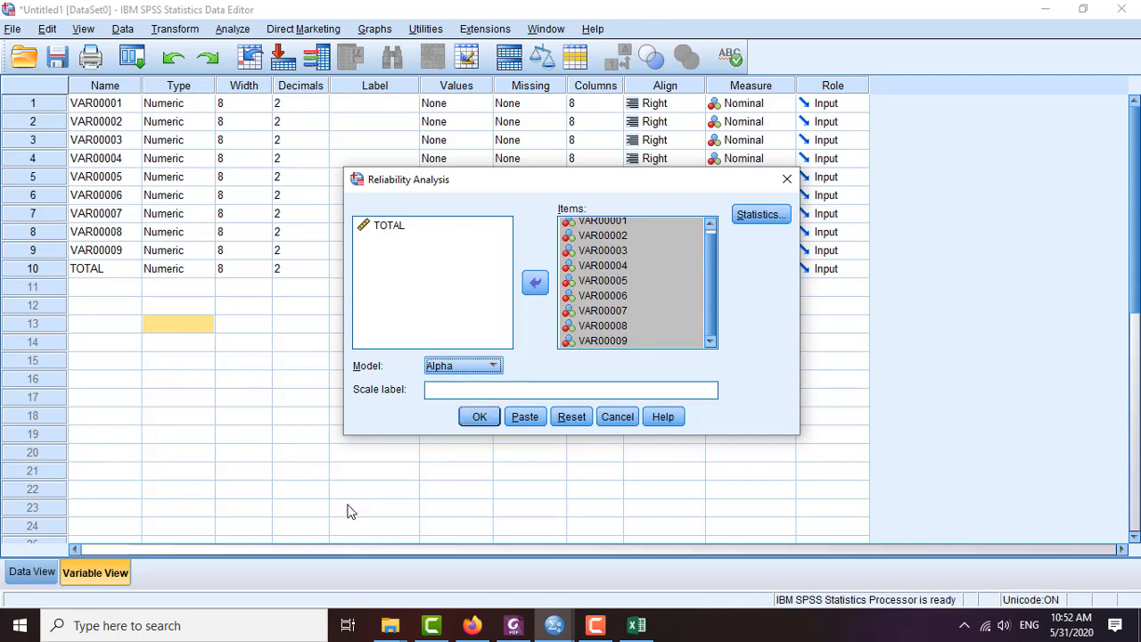
pyautogui.click(440, 392)
pyautogui.write('KEADILAN ORGANISASI')
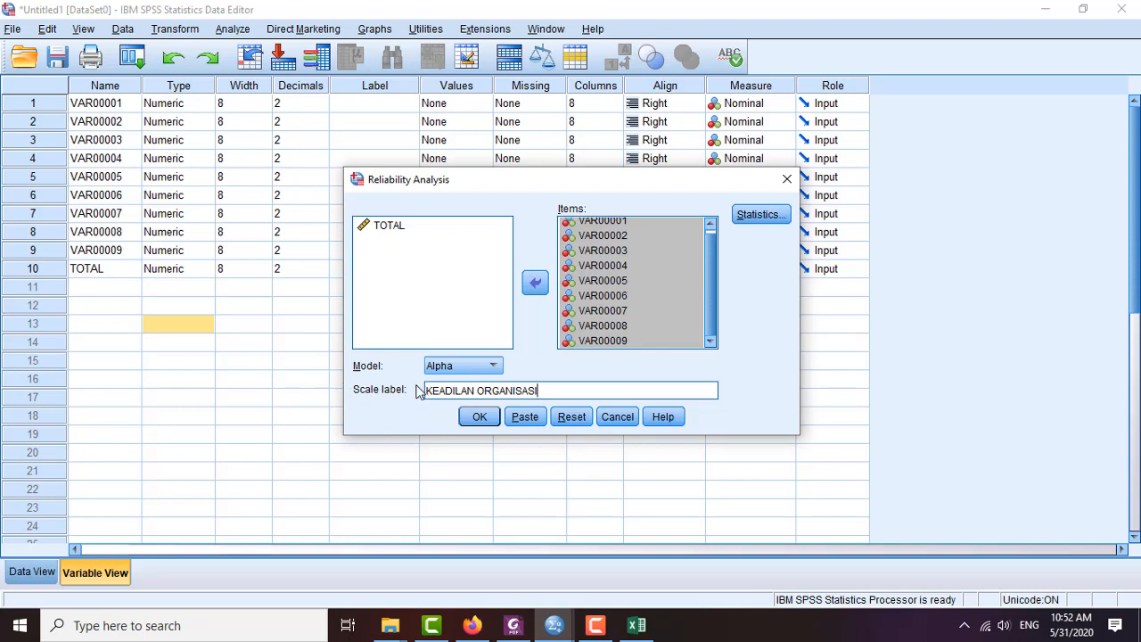
pyautogui.click(479, 417)
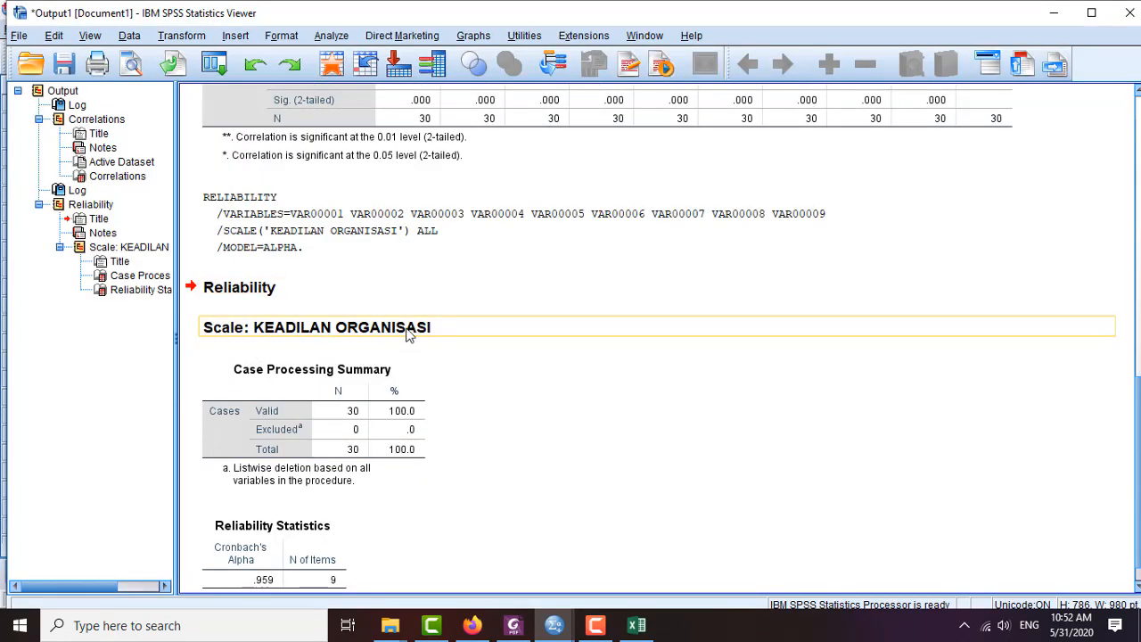
# Step: Compare Cronbach's Alpha in the Reliability Statistics table with the reliability criterion in section 3.5.2 of BAB III revisi.pdf
pyautogui.scroll(-1, 426, 347)
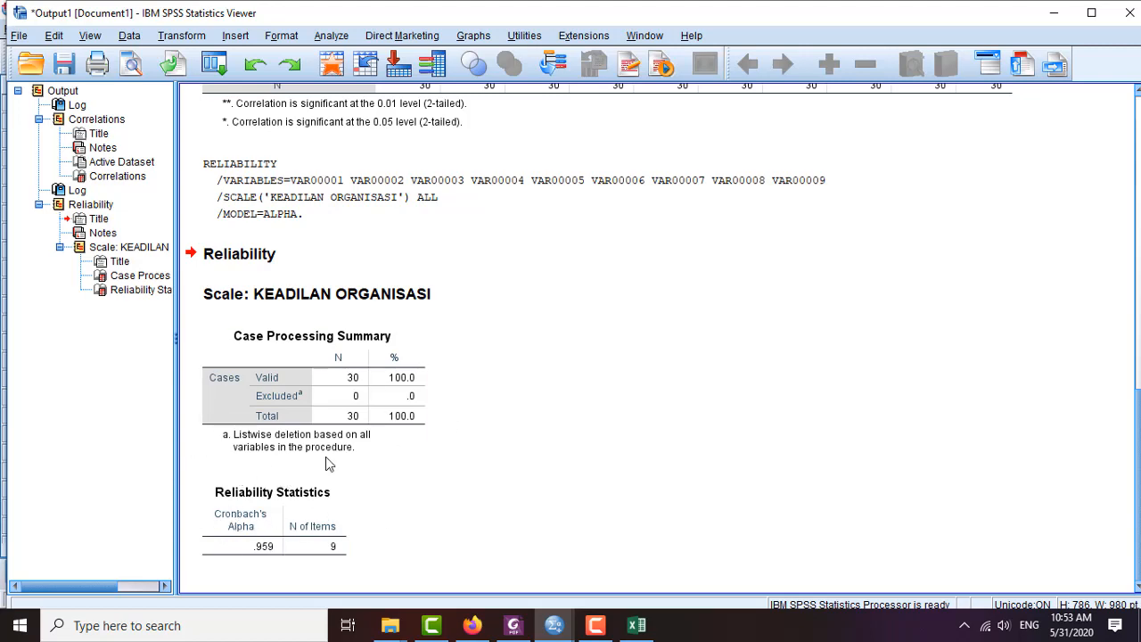
pyautogui.click(513, 625)
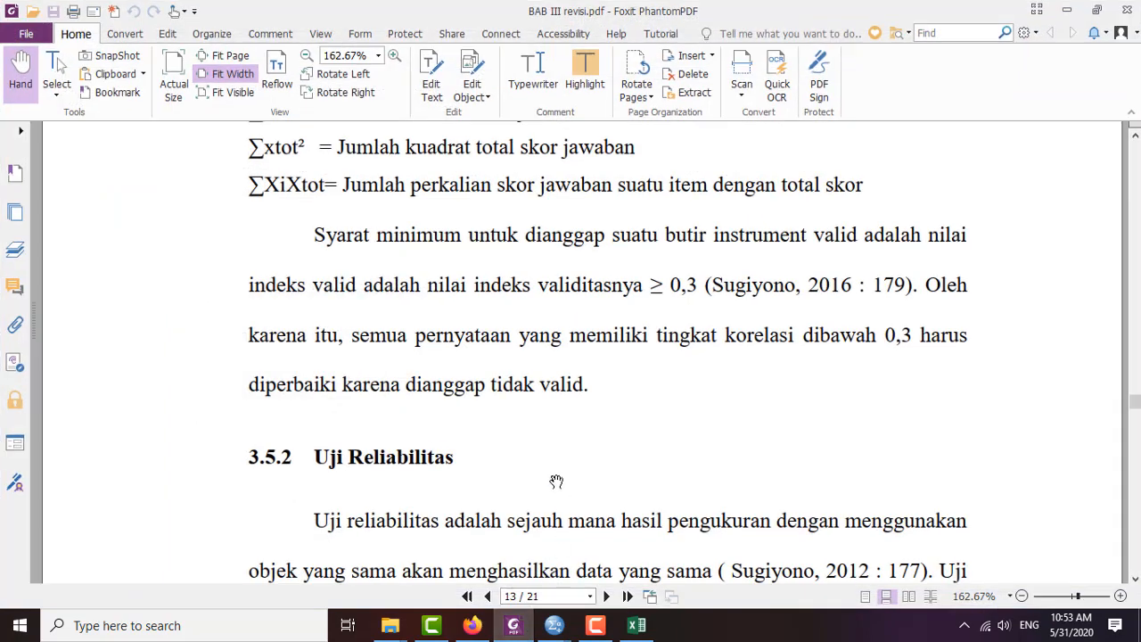
pyautogui.scroll(-10, 557, 482)
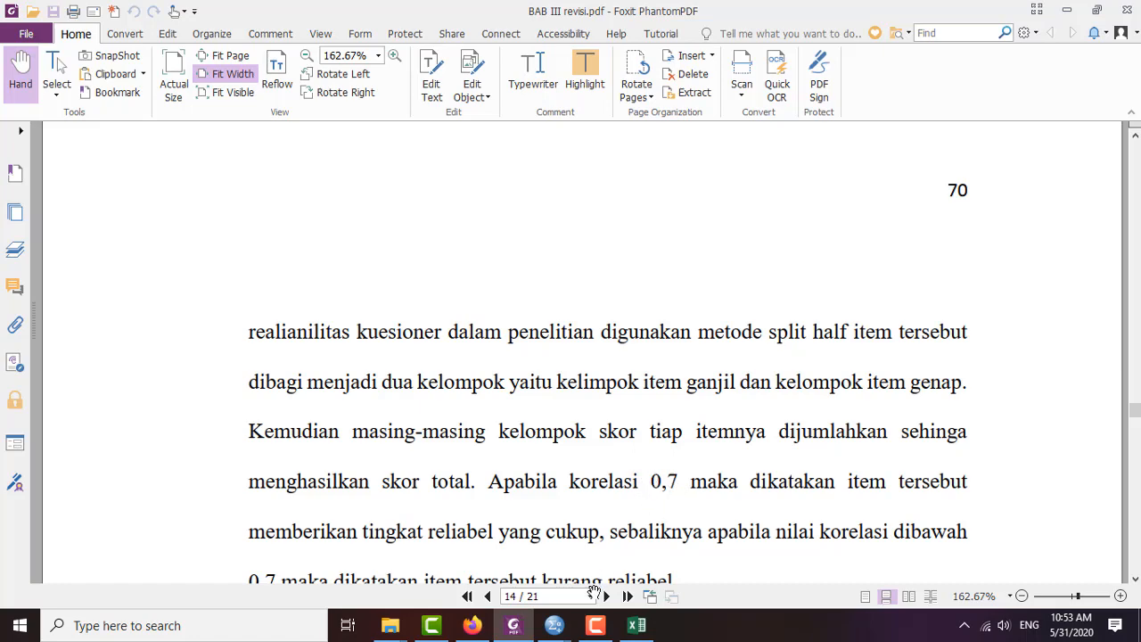
pyautogui.click(515, 633)
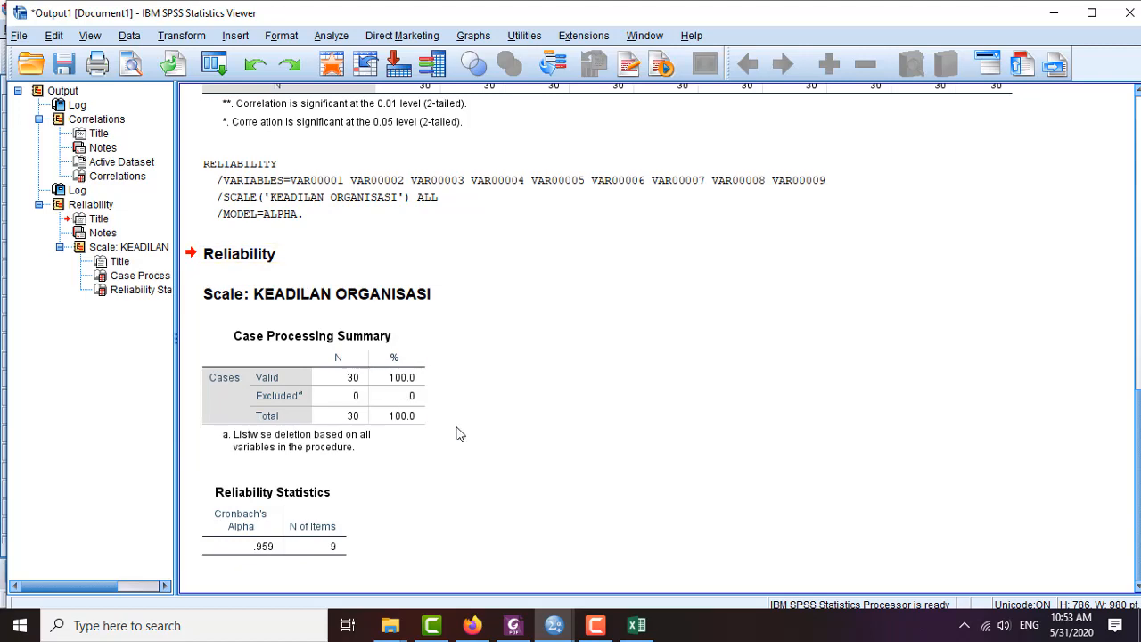
# Step: Switch to Excel and look over the item scores and totals on the Kepuasan and Religiusitas sheets
pyautogui.click(636, 625)
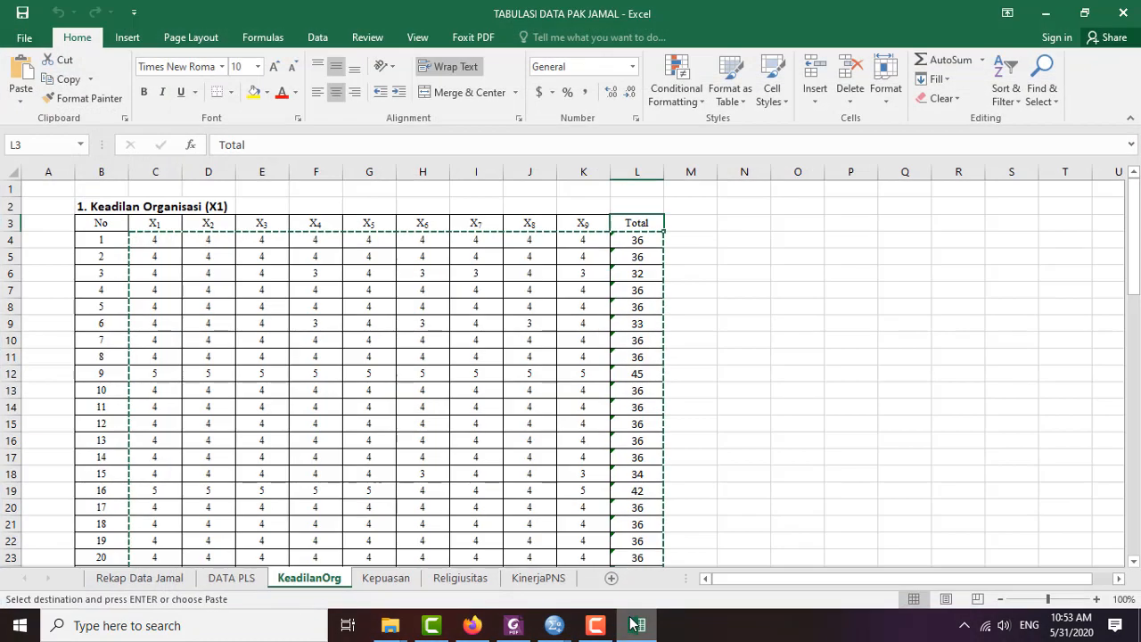
pyautogui.click(384, 578)
pyautogui.click(460, 578)
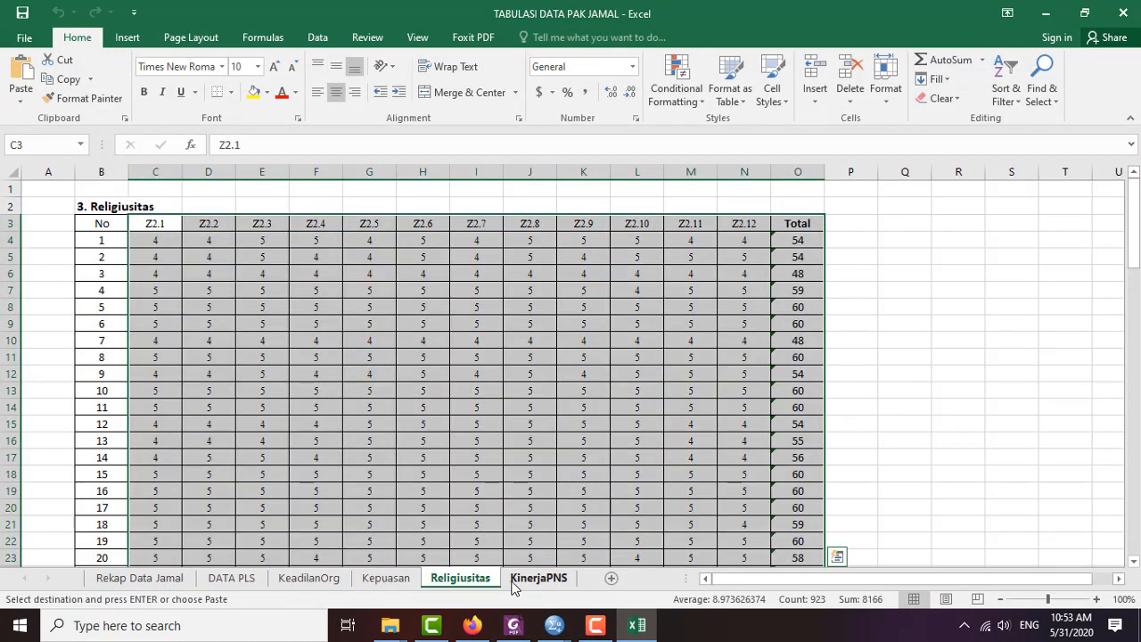
pyautogui.click(383, 577)
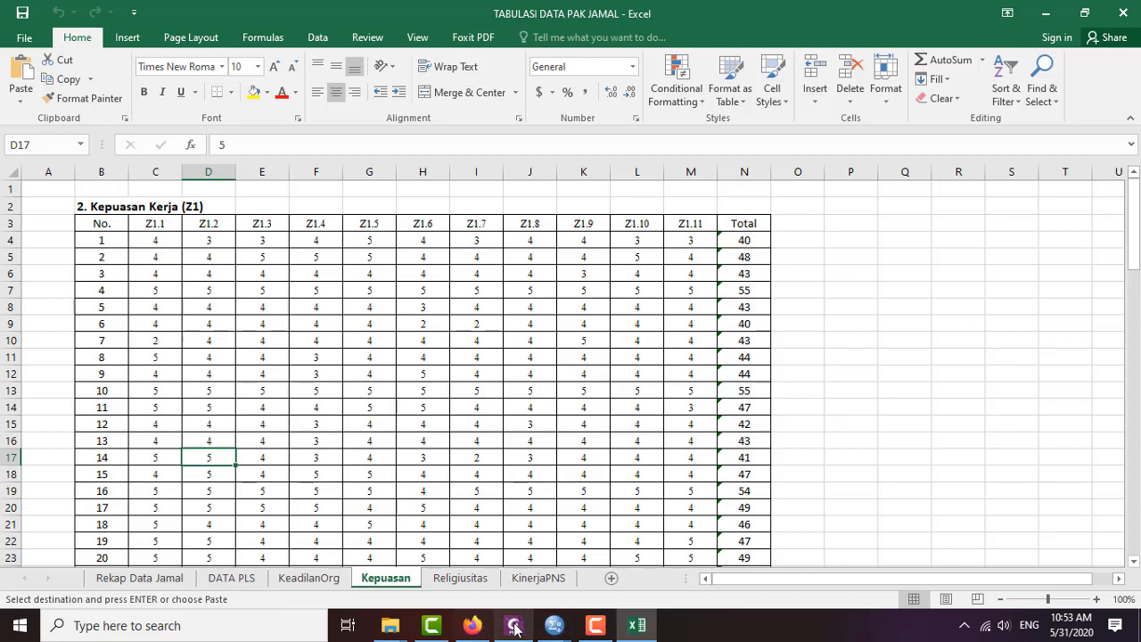
# Step: Switch back to SPSS and review the variable list, the reliability output and the Correlations table
pyautogui.moveTo(552, 625)
pyautogui.click(475, 579)
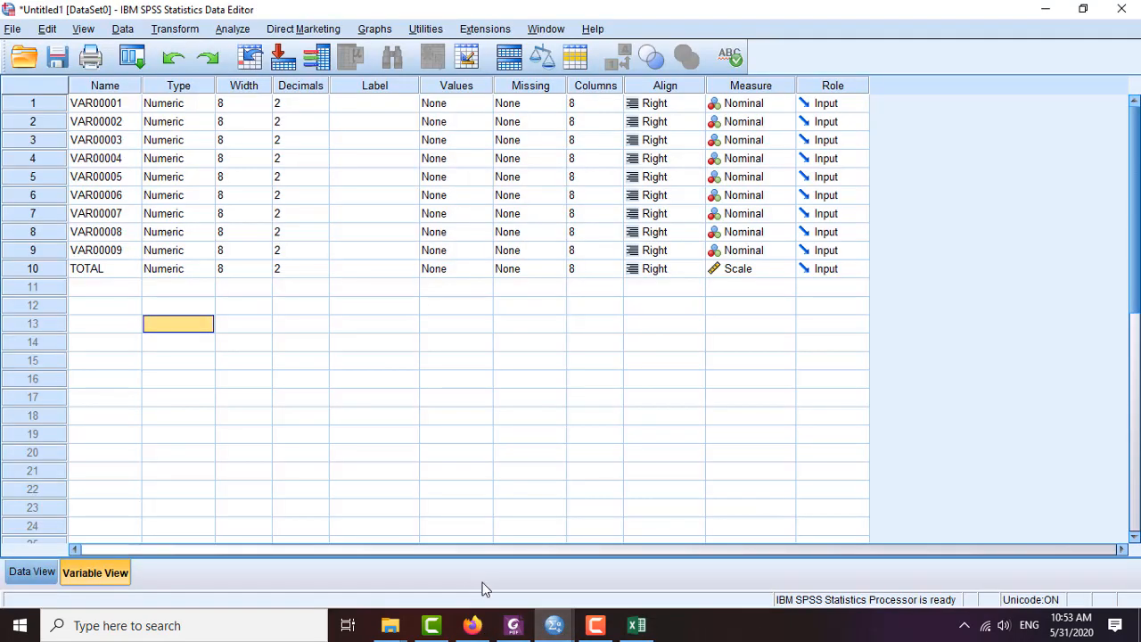
pyautogui.click(563, 575)
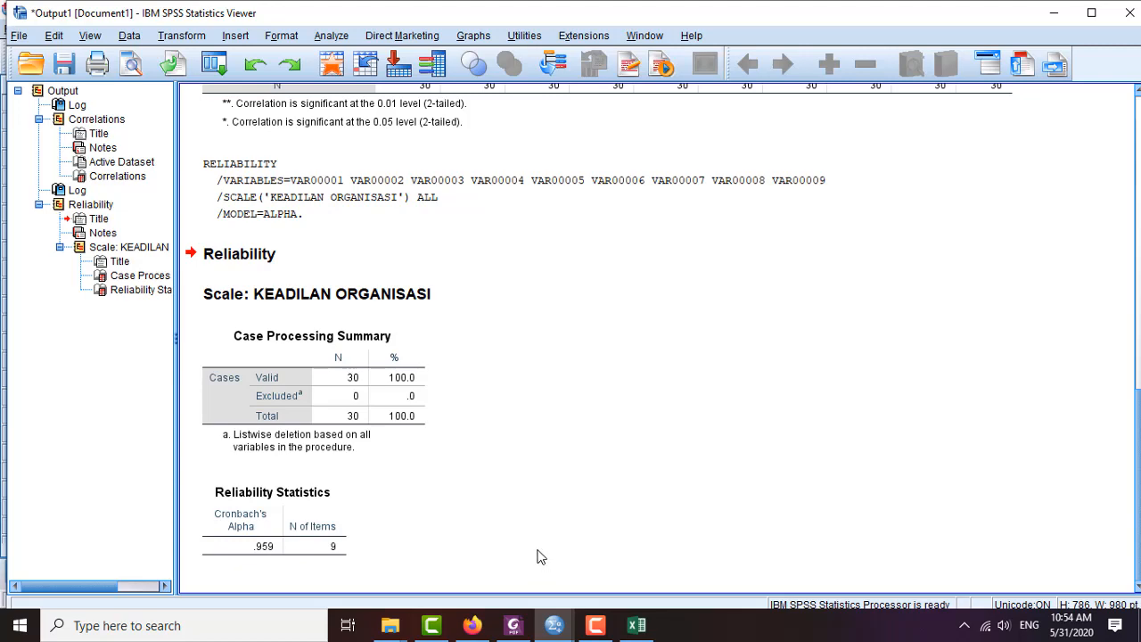
pyautogui.scroll(10, 537, 556)
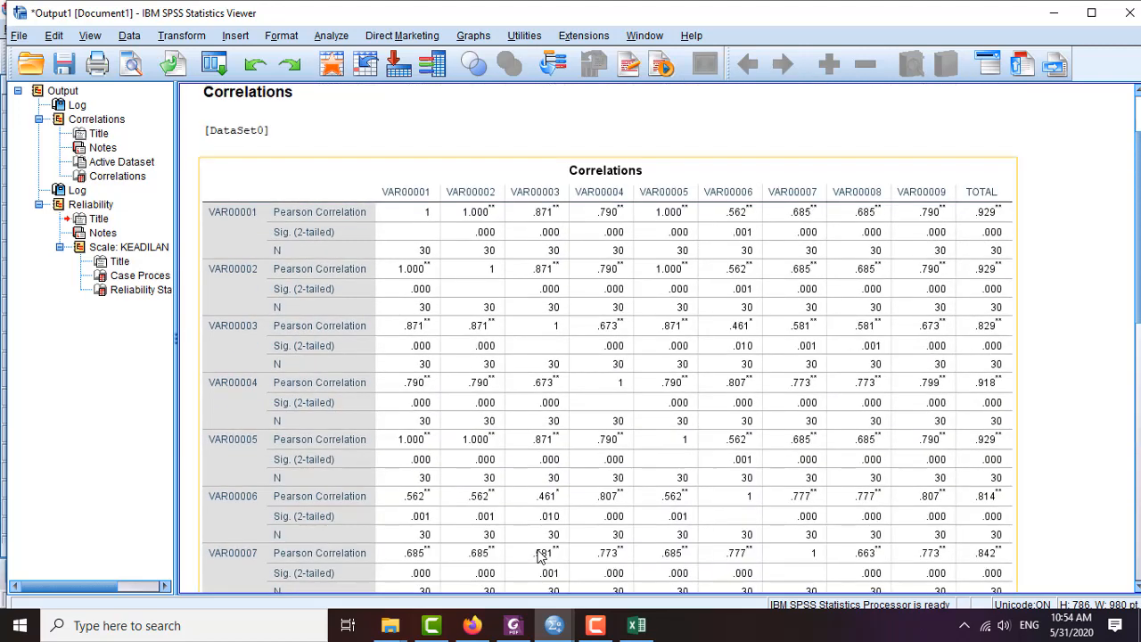
pyautogui.scroll(2, 537, 556)
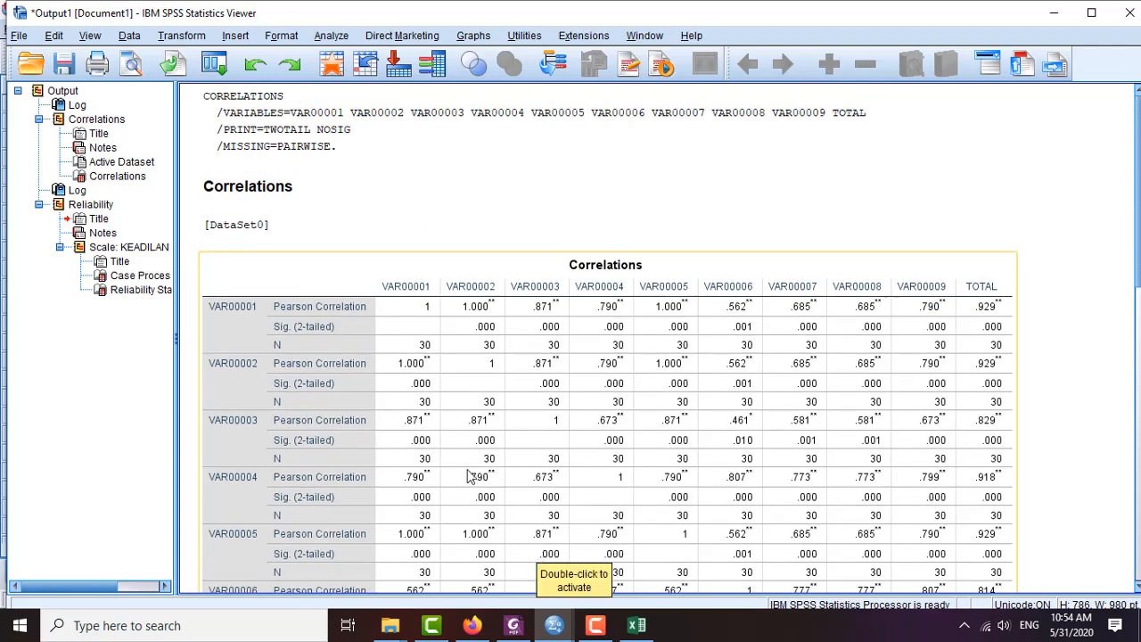
pyautogui.scroll(-3, 392, 336)
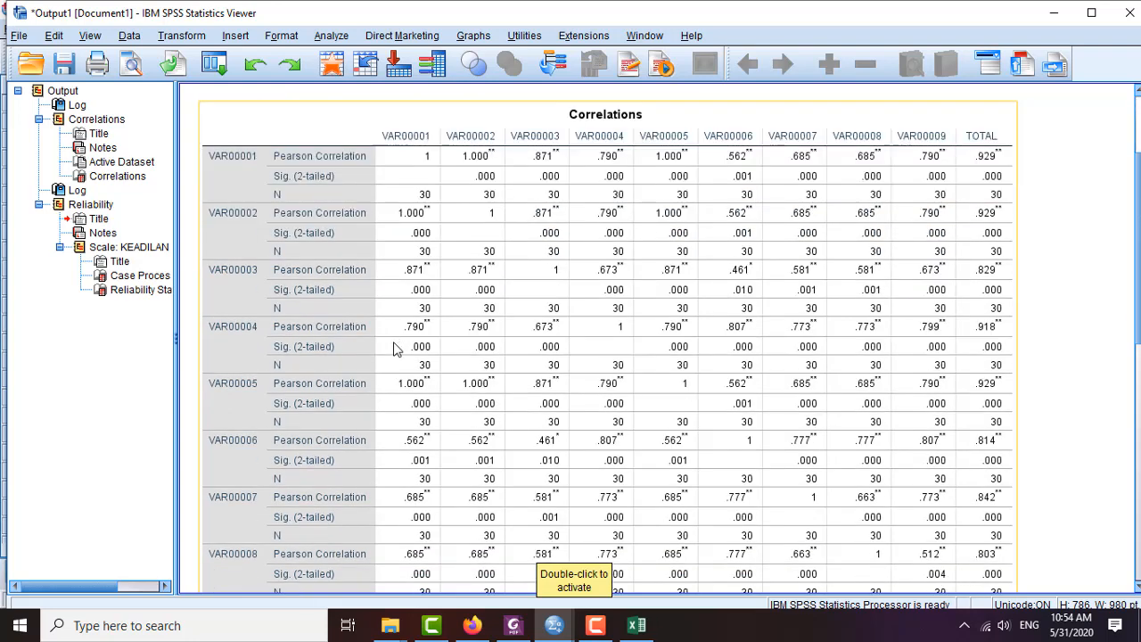
pyautogui.scroll(3, 397, 348)
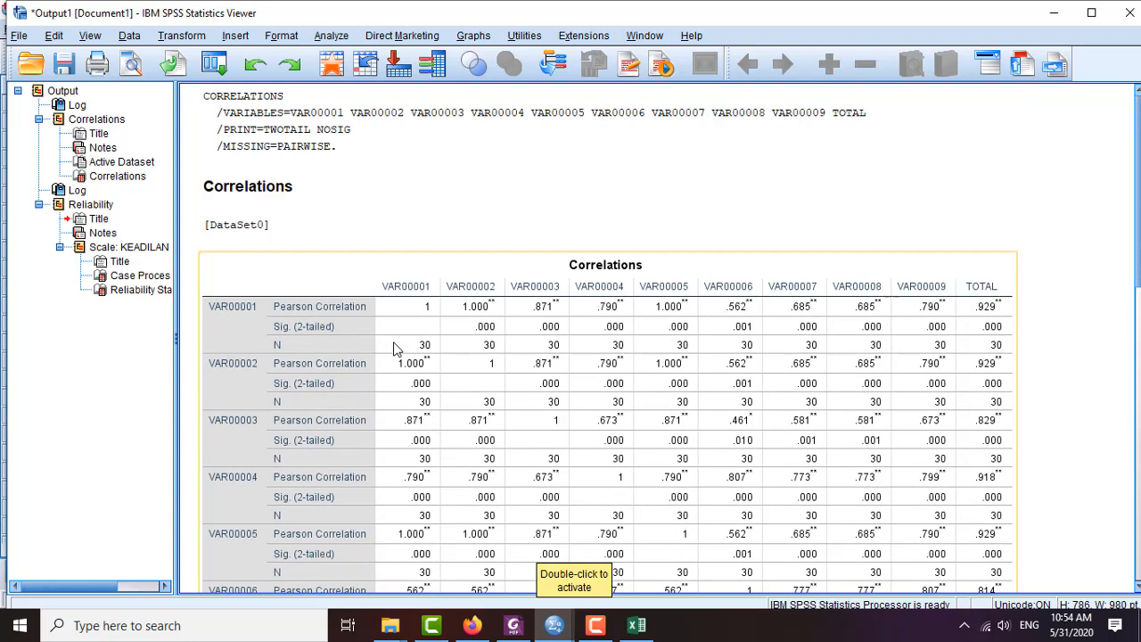